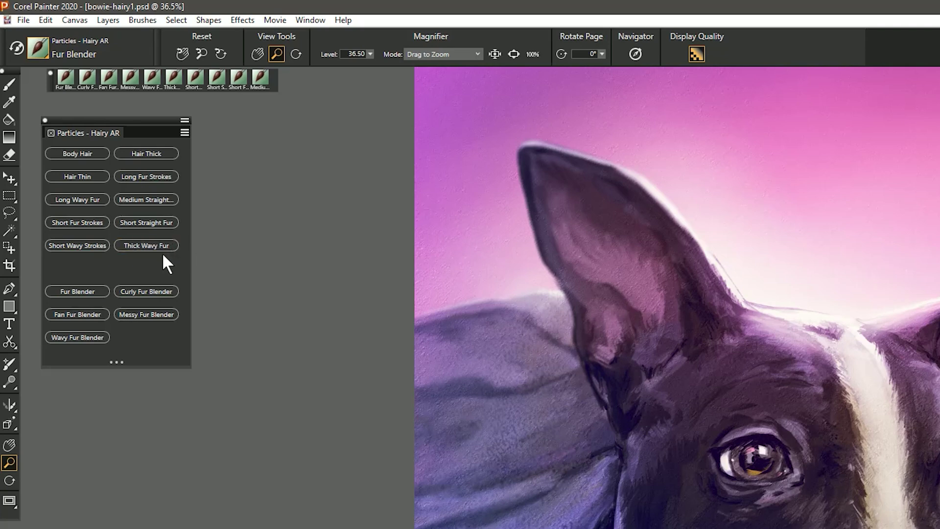
# Blend the edges of the white forehead stripe into the dark fur with the Fur Blender brush.
pyautogui.click(90, 290)
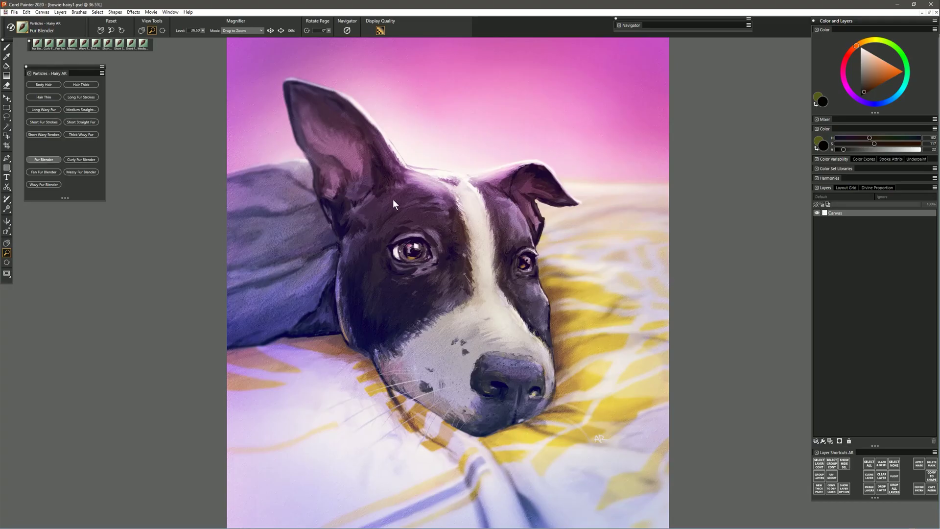
pyautogui.press('b')
pyautogui.moveTo(457, 213)
pyautogui.mouseDown()
pyautogui.moveTo(460, 228)
pyautogui.moveTo(470, 224)
pyautogui.moveTo(475, 191)
pyautogui.mouseUp()
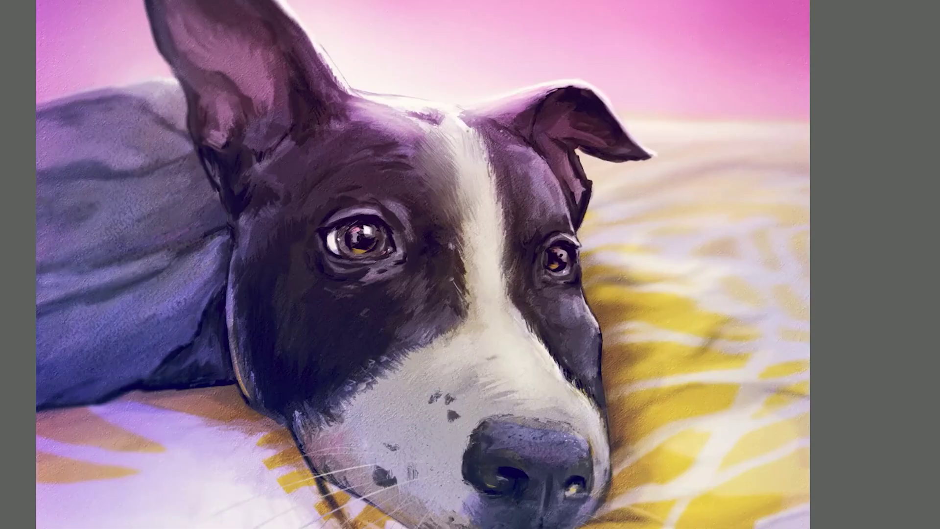
pyautogui.moveTo(482, 138)
pyautogui.mouseDown()
pyautogui.moveTo(505, 199)
pyautogui.moveTo(453, 224)
pyautogui.moveTo(454, 254)
pyautogui.moveTo(474, 251)
pyautogui.moveTo(488, 214)
pyautogui.moveTo(509, 244)
pyautogui.moveTo(460, 274)
pyautogui.moveTo(469, 294)
pyautogui.moveTo(490, 260)
pyautogui.mouseUp()
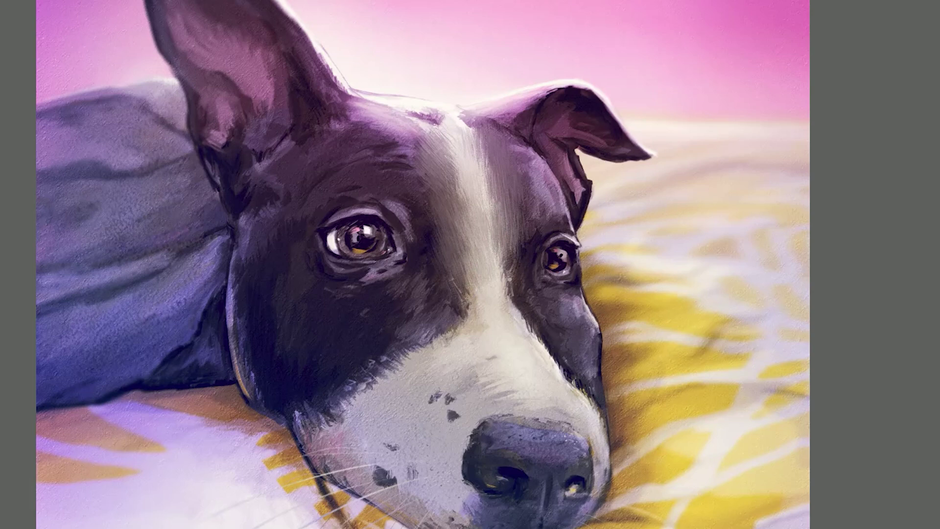
pyautogui.moveTo(510, 294)
pyautogui.mouseDown()
pyautogui.moveTo(520, 252)
pyautogui.moveTo(507, 311)
pyautogui.mouseUp()
pyautogui.moveTo(455, 274); pyautogui.dragTo(484, 320)
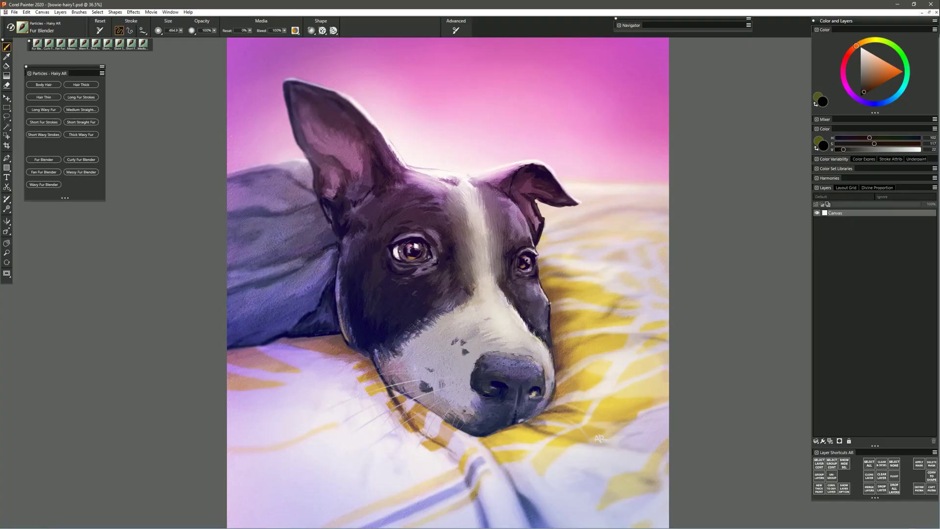
# Blend the lower stripe and both sides of the upper muzzle into the dark fur using Fur Blender strokes.
pyautogui.scroll(3, 490, 318)
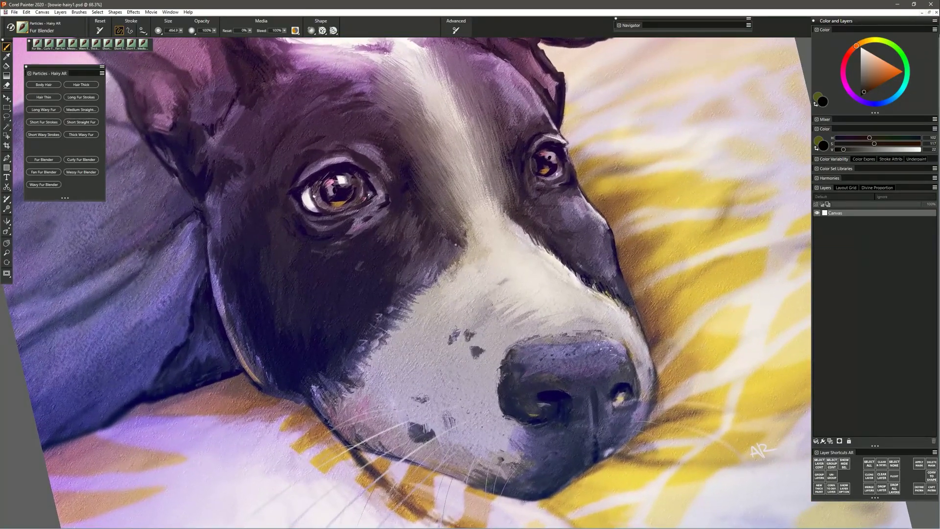
pyautogui.moveTo(453, 233)
pyautogui.mouseDown()
pyautogui.moveTo(460, 269)
pyautogui.moveTo(421, 279)
pyautogui.moveTo(372, 323)
pyautogui.moveTo(412, 196)
pyautogui.mouseUp()
pyautogui.moveTo(382, 233); pyautogui.dragTo(360, 265)
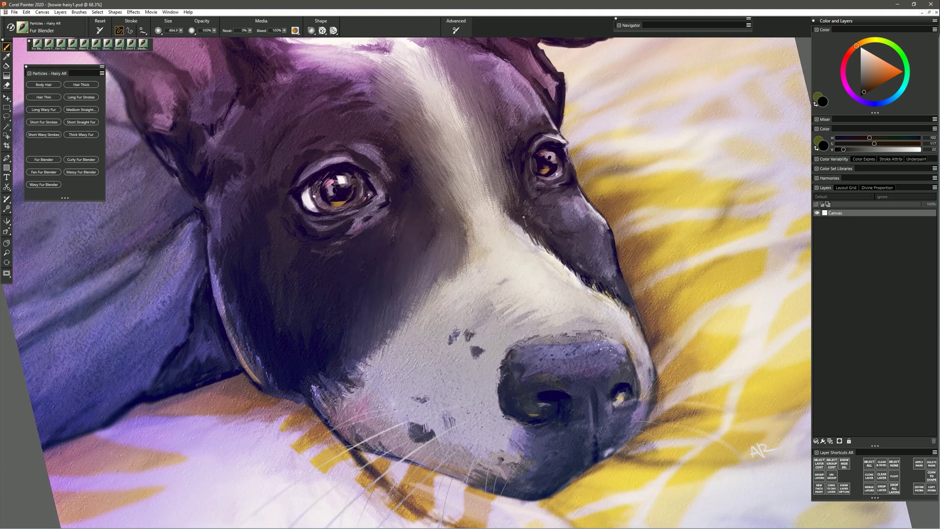
pyautogui.moveTo(509, 195); pyautogui.dragTo(563, 265)
pyautogui.moveTo(549, 225); pyautogui.dragTo(612, 298)
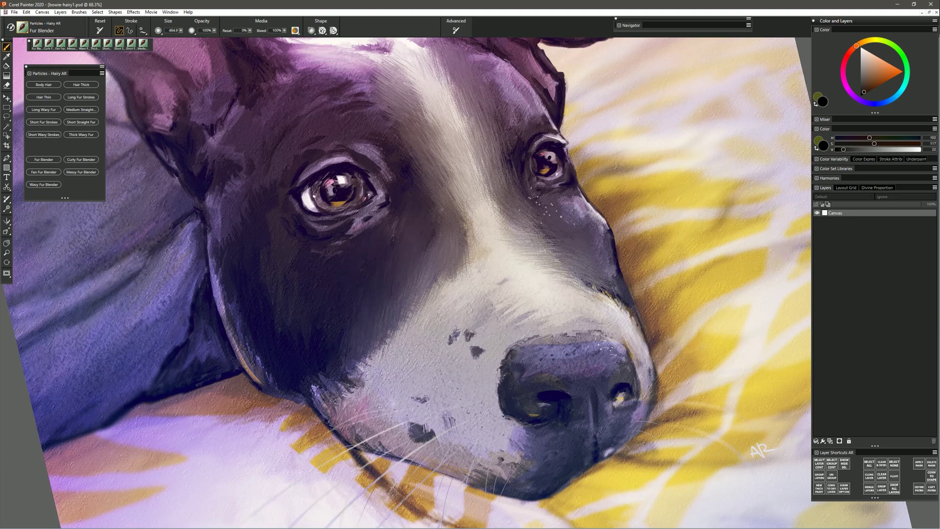
pyautogui.moveTo(518, 90)
pyautogui.mouseDown()
pyautogui.moveTo(509, 122)
pyautogui.moveTo(531, 135)
pyautogui.mouseUp()
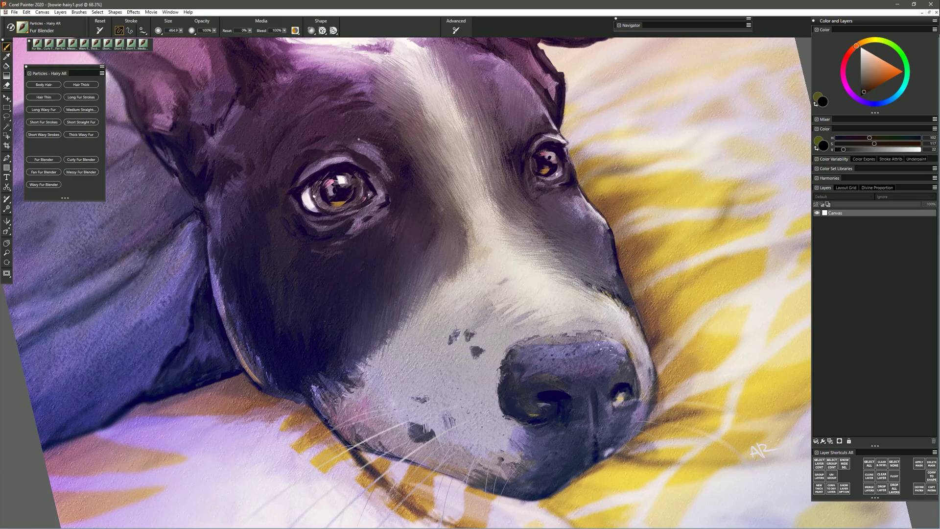
# Smooth the fur above the larger eye, down the adjoining cheek and along the jaw and chin with the Fur Blender.
pyautogui.moveTo(315, 96); pyautogui.dragTo(365, 98)
pyautogui.moveTo(294, 75); pyautogui.dragTo(353, 91)
pyautogui.moveTo(309, 127); pyautogui.dragTo(399, 157)
pyautogui.moveTo(236, 113)
pyautogui.mouseDown()
pyautogui.moveTo(256, 170)
pyautogui.moveTo(236, 274)
pyautogui.moveTo(284, 369)
pyautogui.mouseUp()
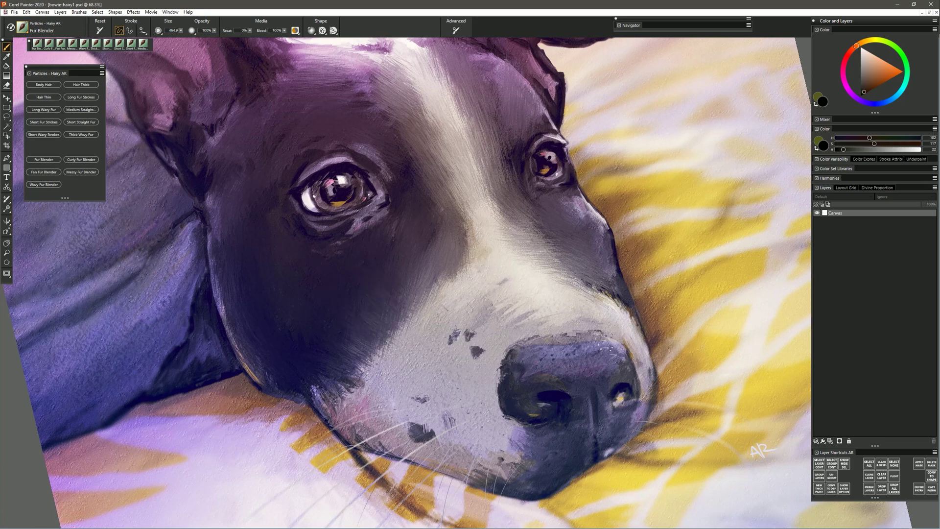
pyautogui.moveTo(502, 440); pyautogui.dragTo(562, 455)
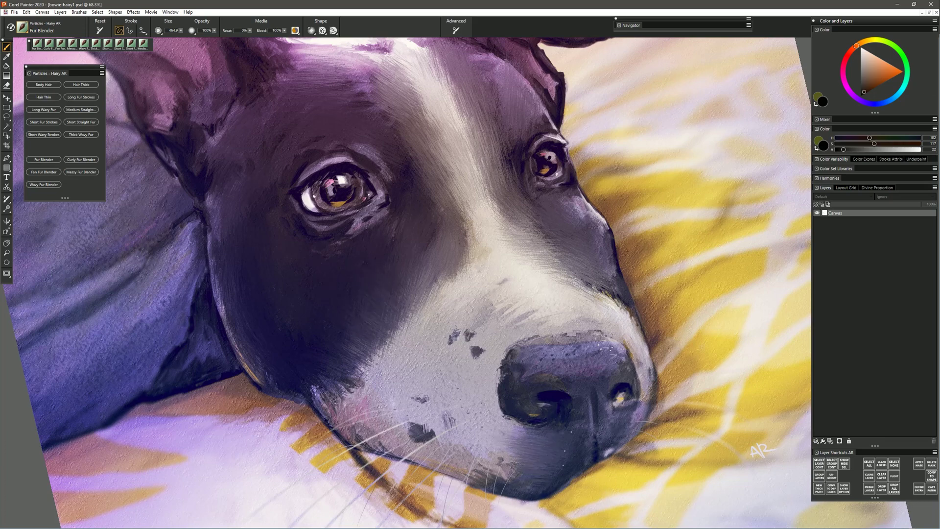
pyautogui.moveTo(313, 375); pyautogui.dragTo(353, 402)
pyautogui.moveTo(341, 371); pyautogui.dragTo(380, 391)
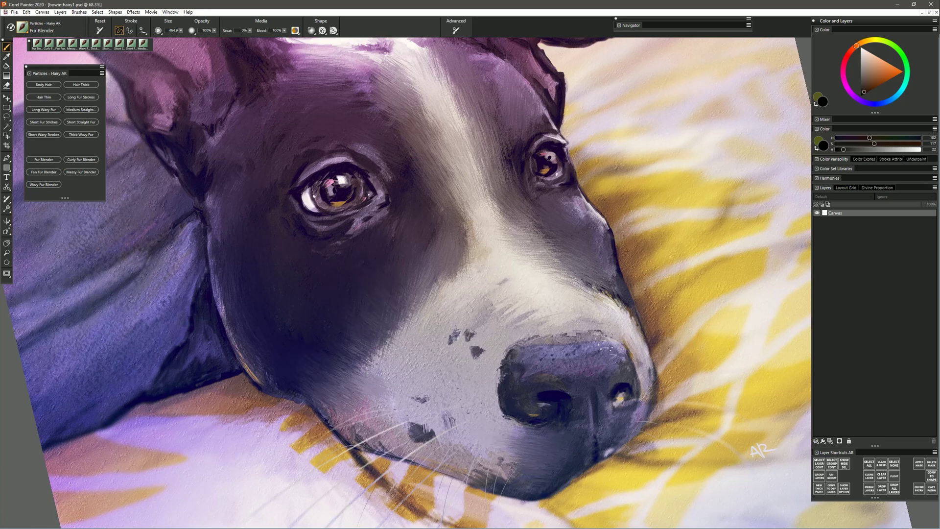
# Add fine Fur Blender strokes on the muzzle just above the nose with a smaller brush.
pyautogui.click(43, 160)
pyautogui.moveTo(541, 328)
pyautogui.mouseDown()
pyautogui.moveTo(539, 337)
pyautogui.moveTo(592, 334)
pyautogui.mouseUp()
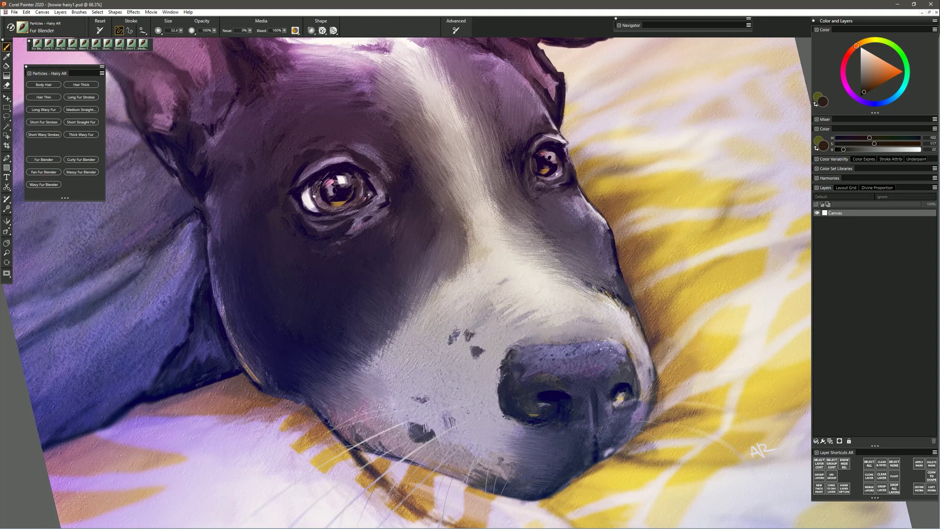
pyautogui.moveTo(546, 321); pyautogui.dragTo(546, 336)
pyautogui.moveTo(515, 317); pyautogui.dragTo(530, 308)
pyautogui.scroll(-5, 324, 319)
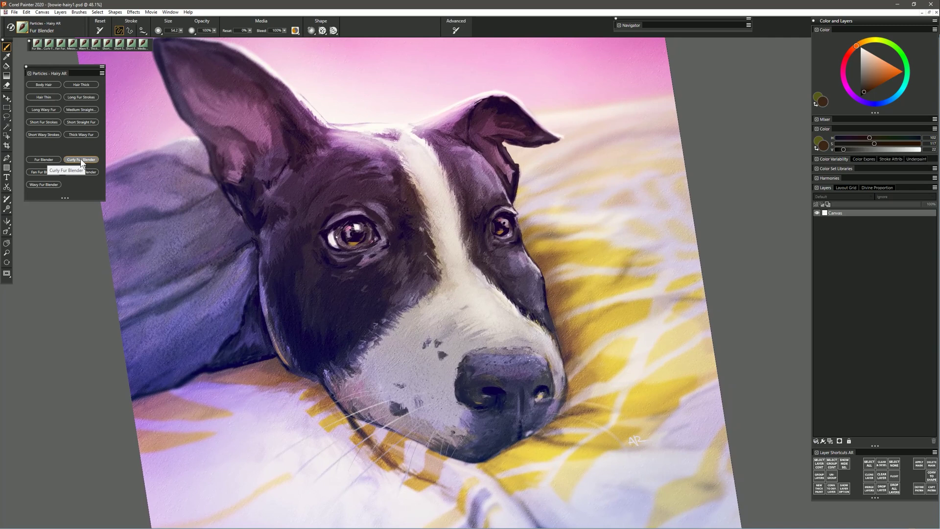
# Blend the white forehead stripe and the upper muzzle edge with the Curly Fur Blender.
pyautogui.click(86, 160)
pyautogui.moveTo(403, 169); pyautogui.dragTo(423, 251)
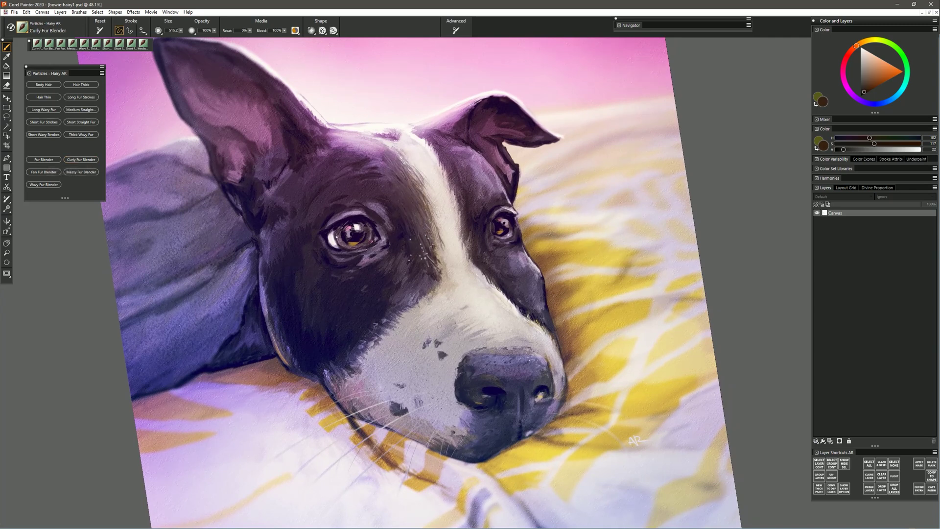
pyautogui.moveTo(416, 140)
pyautogui.mouseDown()
pyautogui.moveTo(431, 176)
pyautogui.moveTo(443, 181)
pyautogui.moveTo(465, 269)
pyautogui.moveTo(438, 271)
pyautogui.moveTo(444, 286)
pyautogui.mouseUp()
pyautogui.moveTo(462, 247)
pyautogui.mouseDown()
pyautogui.moveTo(483, 291)
pyautogui.moveTo(492, 279)
pyautogui.mouseUp()
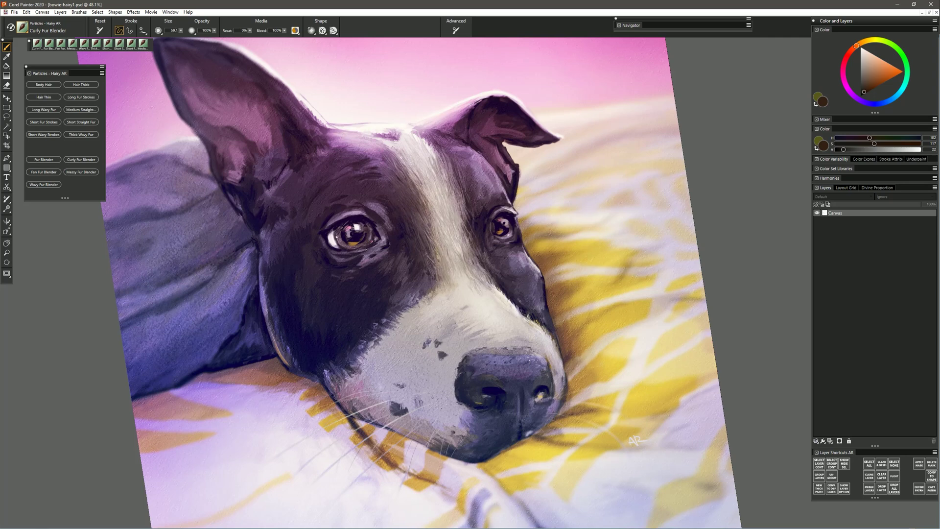
# Work Curly Fur Blender strokes along the boundary between white muzzle and dark cheek, down to the jaw.
pyautogui.moveTo(416, 299)
pyautogui.mouseDown()
pyautogui.moveTo(443, 300)
pyautogui.moveTo(417, 302)
pyautogui.moveTo(360, 352)
pyautogui.moveTo(395, 306)
pyautogui.moveTo(410, 310)
pyautogui.moveTo(408, 280)
pyautogui.moveTo(416, 306)
pyautogui.mouseUp()
pyautogui.moveTo(371, 338); pyautogui.dragTo(358, 354)
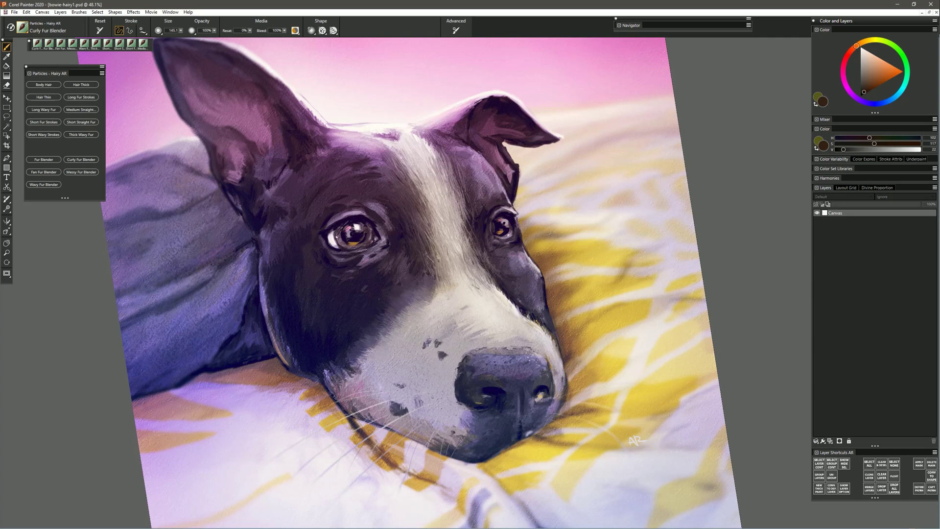
pyautogui.moveTo(494, 276)
pyautogui.mouseDown()
pyautogui.moveTo(508, 280)
pyautogui.moveTo(508, 306)
pyautogui.moveTo(519, 313)
pyautogui.moveTo(524, 304)
pyautogui.moveTo(539, 324)
pyautogui.moveTo(477, 252)
pyautogui.moveTo(443, 301)
pyautogui.moveTo(431, 266)
pyautogui.moveTo(399, 316)
pyautogui.mouseUp()
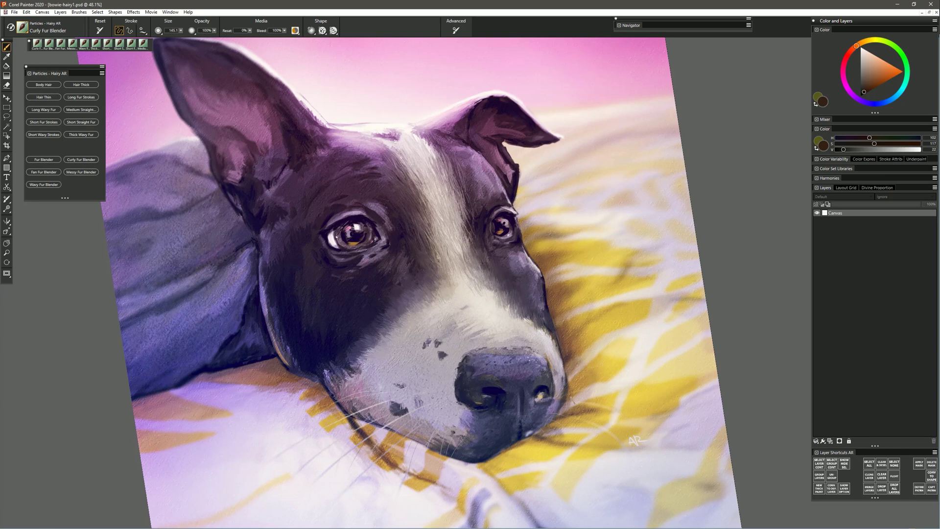
pyautogui.moveTo(319, 372)
pyautogui.mouseDown()
pyautogui.moveTo(357, 385)
pyautogui.moveTo(328, 355)
pyautogui.moveTo(365, 372)
pyautogui.mouseUp()
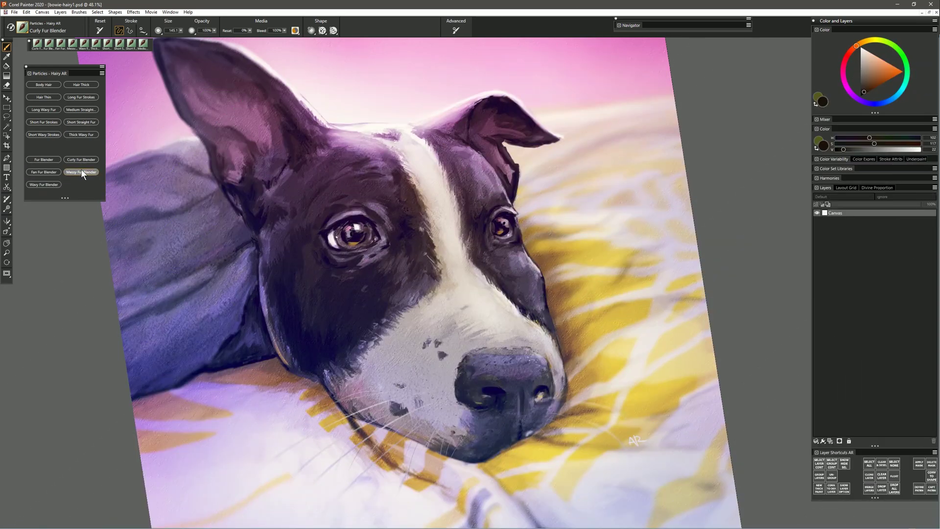
# Blend both edges of the white forehead stripe down to the muzzle with short Fan Fur Blender strokes.
pyautogui.click(53, 172)
pyautogui.moveTo(398, 181); pyautogui.dragTo(405, 148)
pyautogui.moveTo(442, 171); pyautogui.dragTo(428, 142)
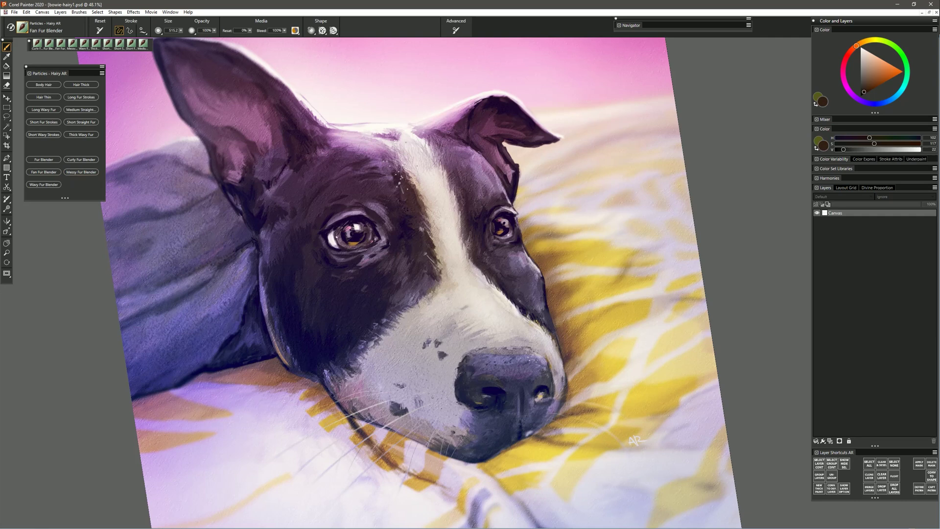
pyautogui.moveTo(399, 192); pyautogui.dragTo(406, 165)
pyautogui.moveTo(456, 179); pyautogui.dragTo(447, 154)
pyautogui.moveTo(409, 169)
pyautogui.mouseDown()
pyautogui.moveTo(404, 208)
pyautogui.moveTo(424, 167)
pyautogui.moveTo(448, 170)
pyautogui.mouseUp()
pyautogui.moveTo(410, 201)
pyautogui.mouseDown()
pyautogui.moveTo(429, 177)
pyautogui.moveTo(449, 180)
pyautogui.mouseUp()
pyautogui.moveTo(414, 211)
pyautogui.mouseDown()
pyautogui.moveTo(431, 190)
pyautogui.moveTo(451, 196)
pyautogui.moveTo(419, 203)
pyautogui.mouseUp()
pyautogui.moveTo(454, 230); pyautogui.dragTo(474, 209)
pyautogui.moveTo(436, 243)
pyautogui.mouseDown()
pyautogui.moveTo(417, 218)
pyautogui.moveTo(472, 217)
pyautogui.mouseUp()
pyautogui.moveTo(442, 267); pyautogui.dragTo(426, 242)
pyautogui.moveTo(459, 265)
pyautogui.mouseDown()
pyautogui.moveTo(478, 241)
pyautogui.moveTo(424, 252)
pyautogui.mouseUp()
pyautogui.moveTo(462, 272); pyautogui.dragTo(485, 251)
pyautogui.moveTo(474, 288); pyautogui.dragTo(495, 259)
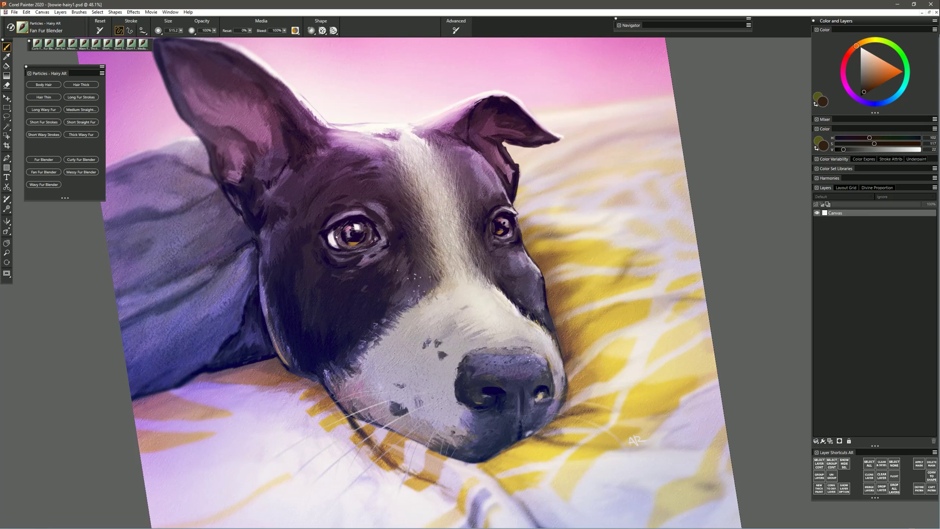
# Blend the boundary between the dark cheek and the white muzzle with Fan Fur Blender strokes.
pyautogui.moveTo(440, 295); pyautogui.dragTo(415, 275)
pyautogui.moveTo(405, 322)
pyautogui.mouseDown()
pyautogui.moveTo(380, 303)
pyautogui.moveTo(413, 280)
pyautogui.mouseUp()
pyautogui.moveTo(392, 345)
pyautogui.mouseDown()
pyautogui.moveTo(364, 324)
pyautogui.moveTo(380, 362)
pyautogui.mouseUp()
pyautogui.moveTo(356, 357)
pyautogui.mouseDown()
pyautogui.moveTo(379, 375)
pyautogui.moveTo(358, 377)
pyautogui.mouseUp()
pyautogui.moveTo(364, 330); pyautogui.dragTo(387, 349)
pyautogui.moveTo(384, 316); pyautogui.dragTo(407, 339)
pyautogui.moveTo(402, 300); pyautogui.dragTo(425, 317)
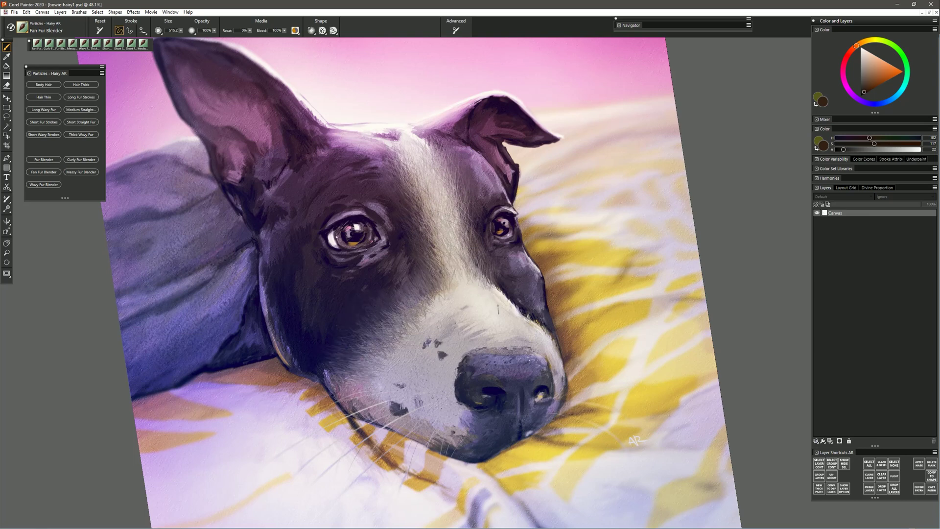
# Fan the fur outward on the muzzle's right side, the far cheek outline and beside the folded ear.
pyautogui.moveTo(487, 294)
pyautogui.mouseDown()
pyautogui.moveTo(505, 274)
pyautogui.moveTo(514, 280)
pyautogui.mouseUp()
pyautogui.moveTo(504, 316)
pyautogui.mouseDown()
pyautogui.moveTo(524, 290)
pyautogui.moveTo(535, 302)
pyautogui.mouseUp()
pyautogui.moveTo(512, 284)
pyautogui.mouseDown()
pyautogui.moveTo(497, 306)
pyautogui.moveTo(482, 298)
pyautogui.mouseUp()
pyautogui.moveTo(524, 329)
pyautogui.mouseDown()
pyautogui.moveTo(546, 307)
pyautogui.moveTo(541, 337)
pyautogui.mouseUp()
pyautogui.moveTo(521, 265); pyautogui.dragTo(540, 250)
pyautogui.moveTo(528, 278)
pyautogui.mouseDown()
pyautogui.moveTo(544, 263)
pyautogui.moveTo(555, 274)
pyautogui.mouseUp()
pyautogui.moveTo(532, 300)
pyautogui.mouseDown()
pyautogui.moveTo(548, 292)
pyautogui.moveTo(562, 310)
pyautogui.mouseUp()
pyautogui.moveTo(500, 251); pyautogui.dragTo(514, 238)
pyautogui.moveTo(496, 203); pyautogui.dragTo(515, 178)
pyautogui.moveTo(484, 180)
pyautogui.mouseDown()
pyautogui.moveTo(500, 160)
pyautogui.moveTo(486, 147)
pyautogui.mouseUp()
# Flick Fan Fur Blender strokes across the top of the head and the brow between the ears.
pyautogui.moveTo(450, 155)
pyautogui.mouseDown()
pyautogui.moveTo(470, 138)
pyautogui.moveTo(414, 123)
pyautogui.mouseUp()
pyautogui.moveTo(385, 146)
pyautogui.mouseDown()
pyautogui.moveTo(384, 124)
pyautogui.moveTo(358, 125)
pyautogui.mouseUp()
pyautogui.moveTo(344, 155)
pyautogui.mouseDown()
pyautogui.moveTo(339, 130)
pyautogui.moveTo(349, 124)
pyautogui.mouseUp()
pyautogui.moveTo(340, 167); pyautogui.dragTo(325, 142)
pyautogui.moveTo(296, 198)
pyautogui.mouseDown()
pyautogui.moveTo(294, 169)
pyautogui.moveTo(319, 139)
pyautogui.mouseUp()
pyautogui.moveTo(344, 170)
pyautogui.mouseDown()
pyautogui.moveTo(352, 146)
pyautogui.moveTo(370, 152)
pyautogui.mouseUp()
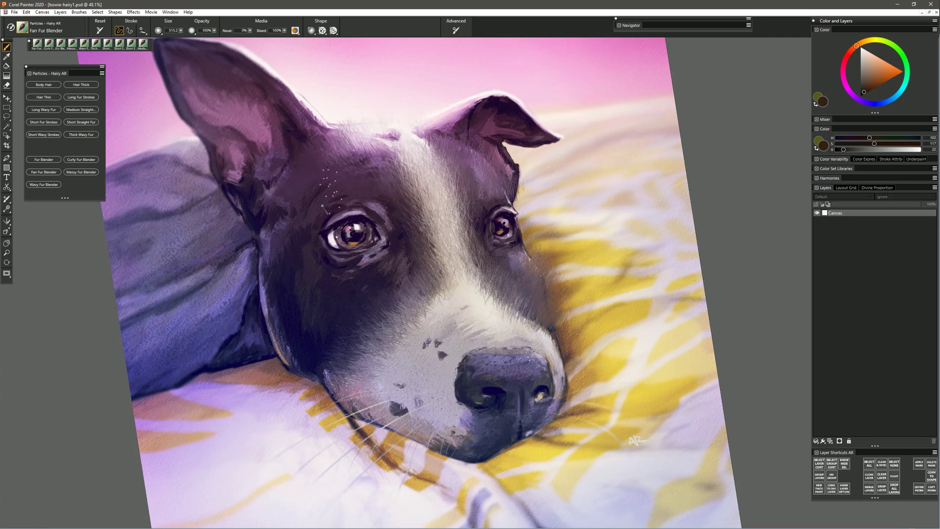
# Blend the left cheek outline from beside the eye down to the jaw with the Fan Fur Blender.
pyautogui.moveTo(325, 209); pyautogui.dragTo(304, 216)
pyautogui.moveTo(299, 216)
pyautogui.mouseDown()
pyautogui.moveTo(276, 221)
pyautogui.moveTo(252, 246)
pyautogui.mouseUp()
pyautogui.moveTo(275, 272); pyautogui.dragTo(254, 274)
pyautogui.moveTo(282, 282)
pyautogui.mouseDown()
pyautogui.moveTo(261, 289)
pyautogui.moveTo(272, 331)
pyautogui.mouseUp()
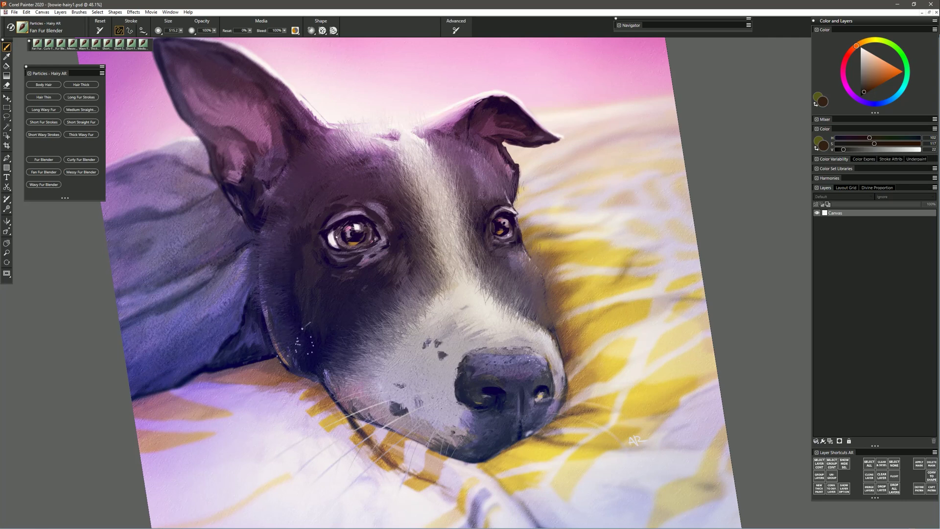
pyautogui.moveTo(320, 359); pyautogui.dragTo(308, 383)
pyautogui.moveTo(323, 314); pyautogui.dragTo(339, 351)
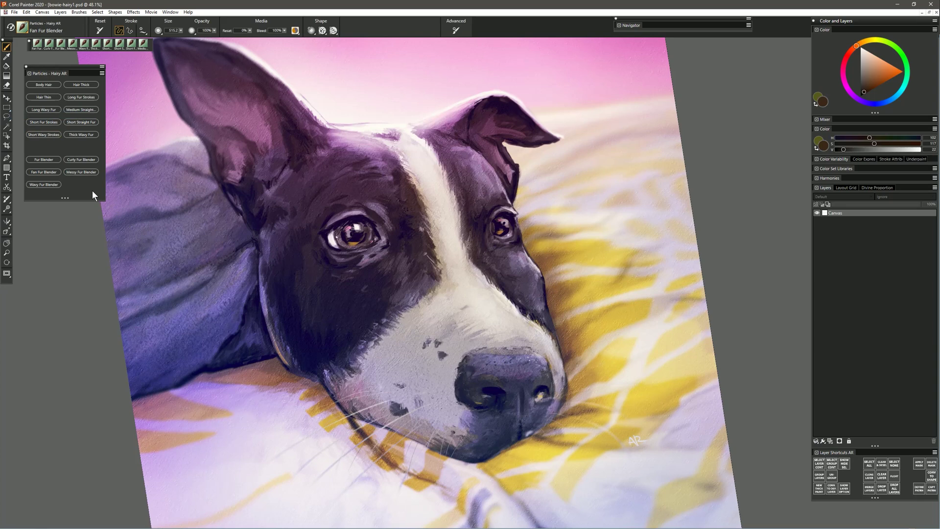
# Blend the white forehead stripe with the Messy Fur Blender.
pyautogui.click(83, 174)
pyautogui.moveTo(391, 149)
pyautogui.mouseDown()
pyautogui.moveTo(413, 187)
pyautogui.moveTo(418, 150)
pyautogui.moveTo(437, 156)
pyautogui.moveTo(442, 179)
pyautogui.moveTo(411, 200)
pyautogui.moveTo(420, 216)
pyautogui.moveTo(432, 219)
pyautogui.moveTo(459, 201)
pyautogui.moveTo(461, 221)
pyautogui.moveTo(425, 245)
pyautogui.moveTo(428, 267)
pyautogui.moveTo(452, 242)
pyautogui.moveTo(469, 244)
pyautogui.moveTo(362, 345)
pyautogui.moveTo(352, 372)
pyautogui.moveTo(342, 355)
pyautogui.moveTo(391, 332)
pyautogui.moveTo(389, 299)
pyautogui.moveTo(426, 306)
pyautogui.mouseUp()
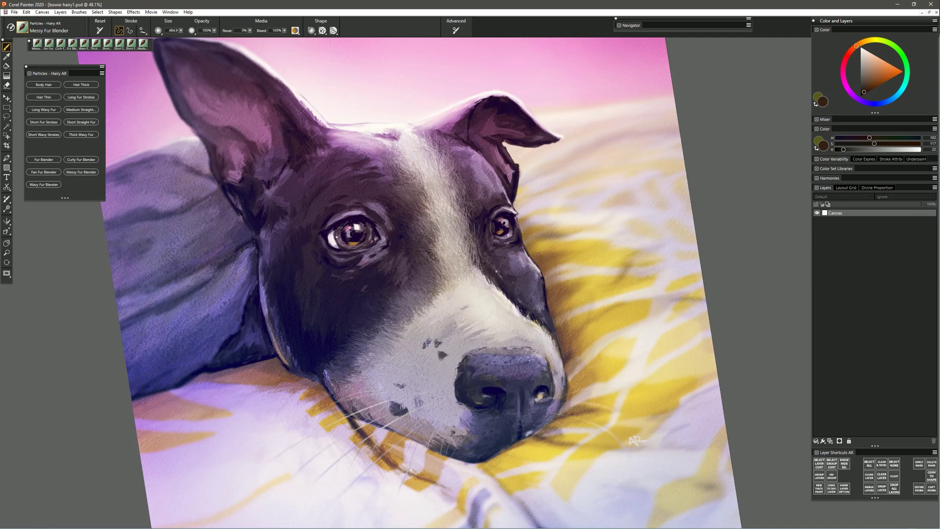
# Add a new layer with Pick Up Underlying Color enabled and blend messy fur over the far cheek outline on it.
pyautogui.click(830, 440)
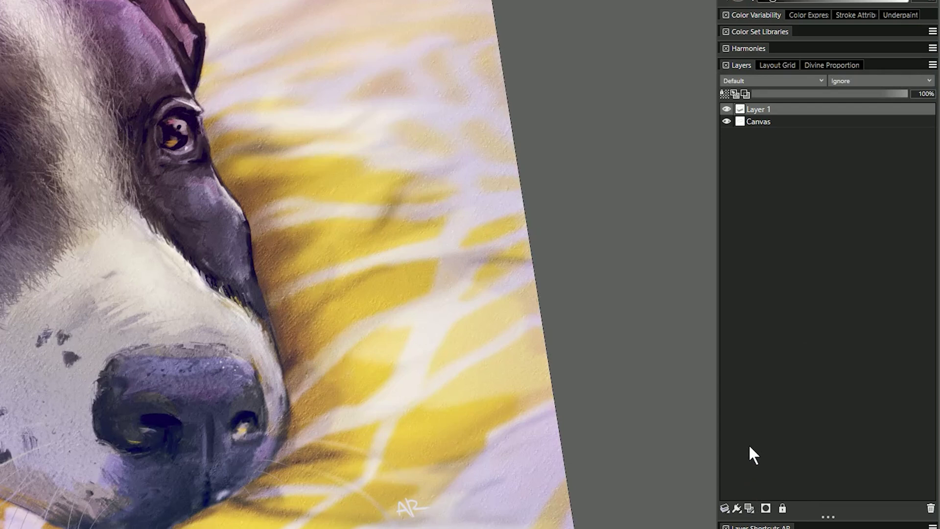
pyautogui.click(734, 94)
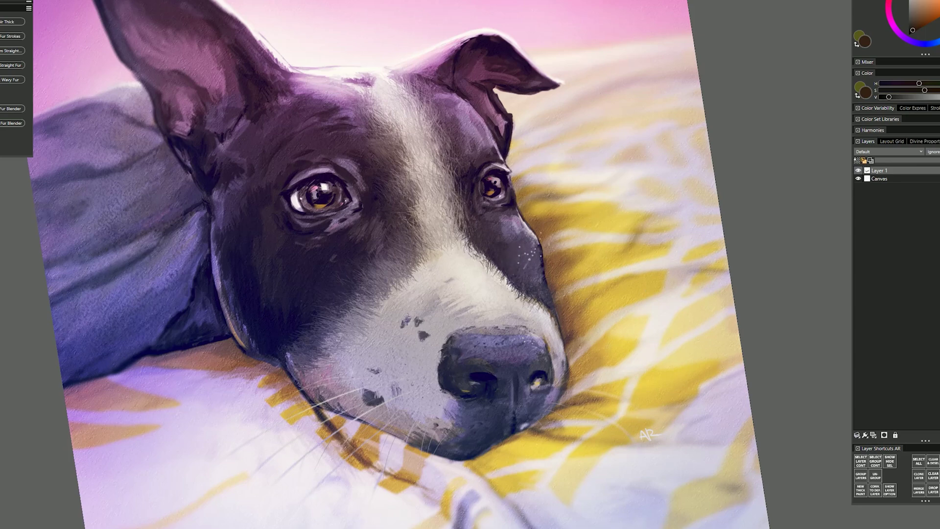
pyautogui.moveTo(530, 256); pyautogui.dragTo(526, 233)
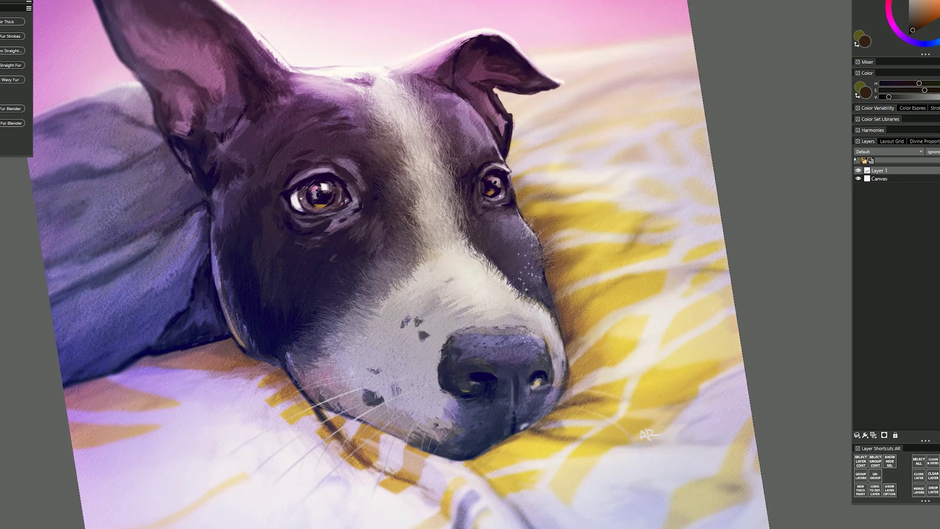
pyautogui.moveTo(541, 291); pyautogui.dragTo(552, 309)
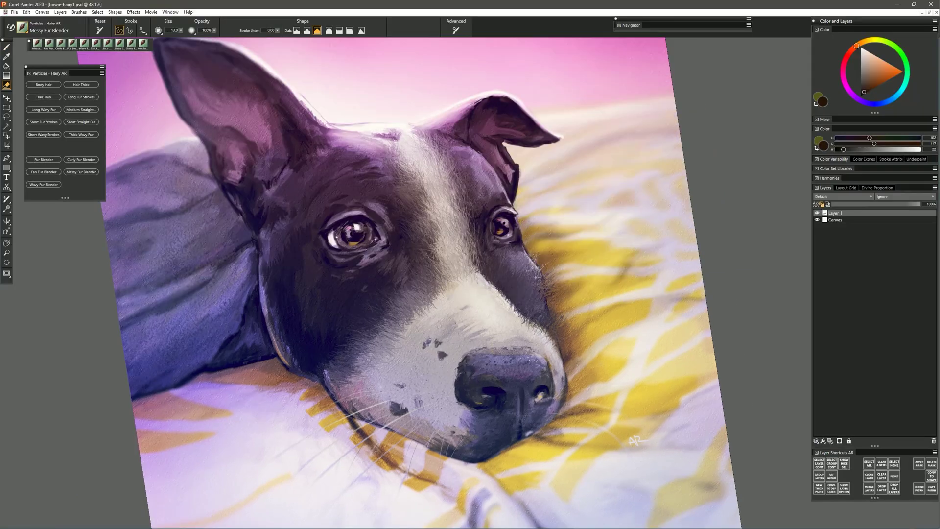
# Erase blended fur along the muzzle's right edge on Layer 1 and move the layer slightly with the Layer Adjuster.
pyautogui.moveTo(494, 287); pyautogui.dragTo(526, 322)
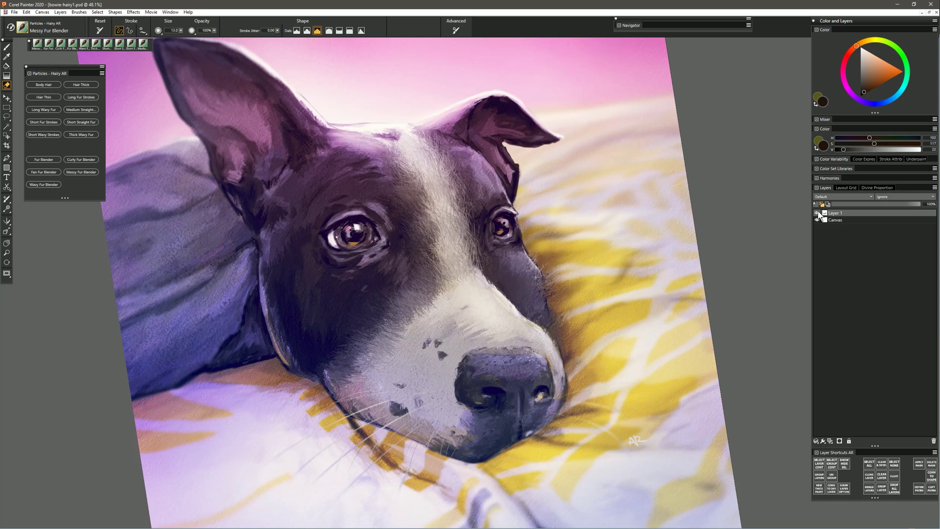
pyautogui.click(7, 98)
pyautogui.moveTo(524, 309)
pyautogui.mouseDown()
pyautogui.moveTo(596, 296)
pyautogui.moveTo(624, 277)
pyautogui.moveTo(536, 314)
pyautogui.mouseUp()
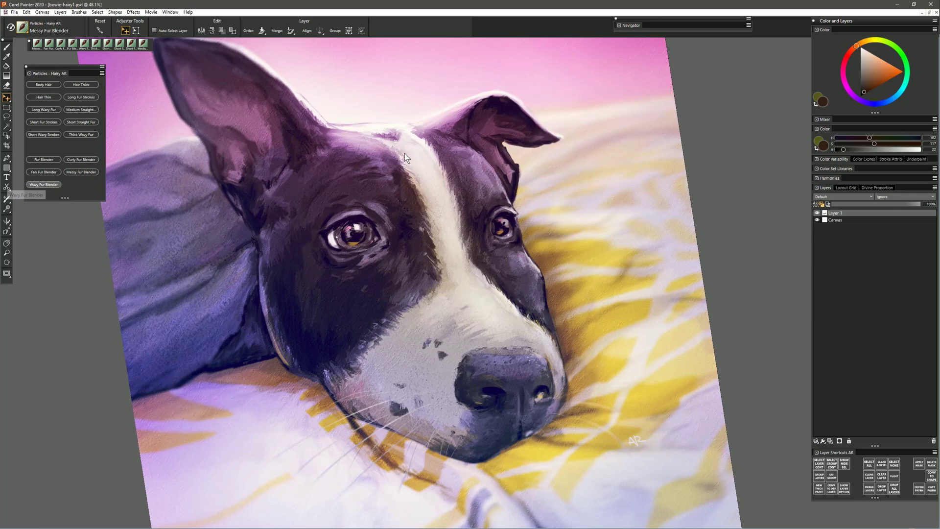
# Blend both edges of the upper white forehead stripe with Wavy Fur Blender strokes.
pyautogui.press('b')
pyautogui.moveTo(392, 135); pyautogui.dragTo(416, 187)
pyautogui.moveTo(419, 132); pyautogui.dragTo(440, 162)
pyautogui.moveTo(429, 138); pyautogui.dragTo(448, 177)
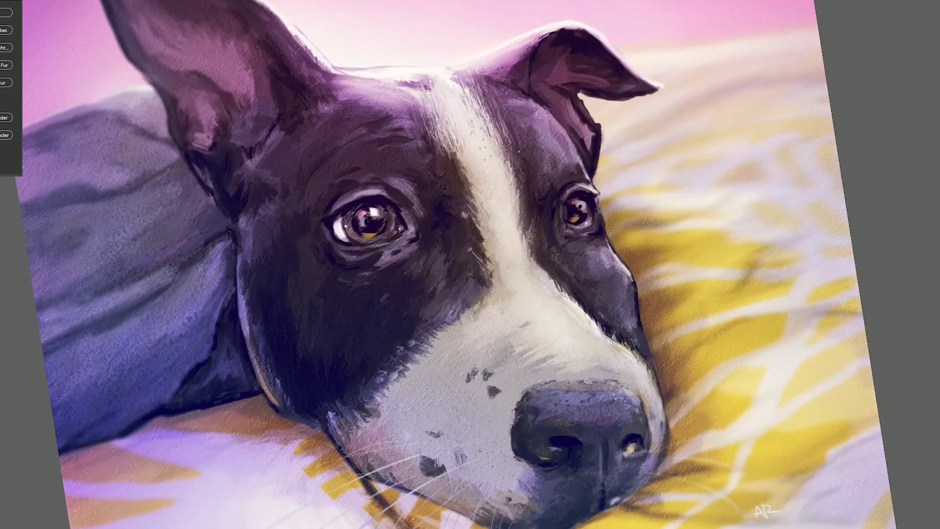
pyautogui.moveTo(489, 130); pyautogui.dragTo(511, 169)
pyautogui.moveTo(455, 150); pyautogui.dragTo(475, 185)
pyautogui.moveTo(433, 132); pyautogui.dragTo(478, 205)
pyautogui.moveTo(507, 157); pyautogui.dragTo(525, 208)
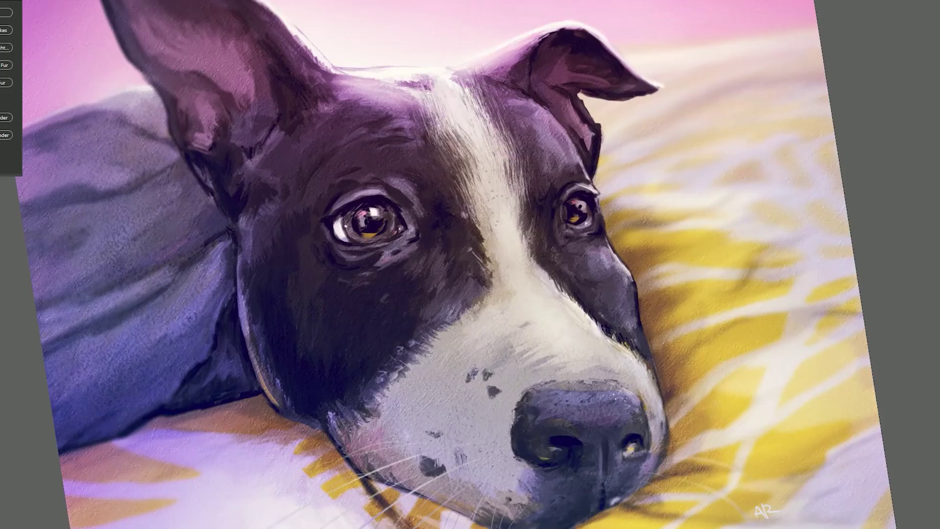
# Blend the lower stripe and the muzzle's right edge with the Wavy Fur Blender, undoing the stroke on the far cheek outline.
pyautogui.moveTo(450, 189); pyautogui.dragTo(479, 232)
pyautogui.moveTo(456, 200); pyautogui.dragTo(500, 260)
pyautogui.moveTo(506, 202); pyautogui.dragTo(538, 253)
pyautogui.moveTo(467, 240); pyautogui.dragTo(507, 297)
pyautogui.moveTo(523, 250); pyautogui.dragTo(543, 284)
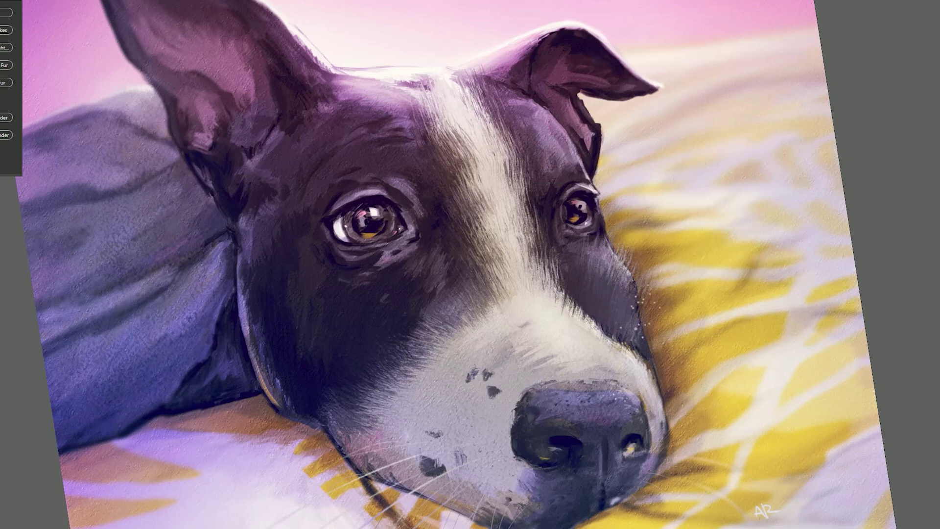
pyautogui.hotkey('ctrl', 'z')
pyautogui.moveTo(564, 314)
pyautogui.mouseDown()
pyautogui.moveTo(557, 299)
pyautogui.moveTo(623, 348)
pyautogui.mouseUp()
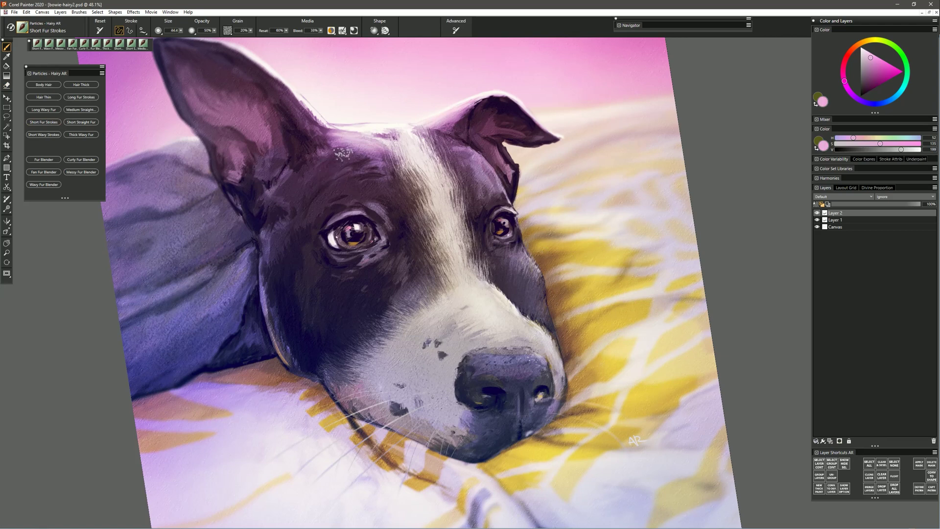
# Paint Short Fur Strokes along the near cheek in a colour sampled from its edge, undoing the trial strokes on the forehead.
pyautogui.moveTo(307, 192); pyautogui.dragTo(299, 201)
pyautogui.hotkey('ctrl', 'z')
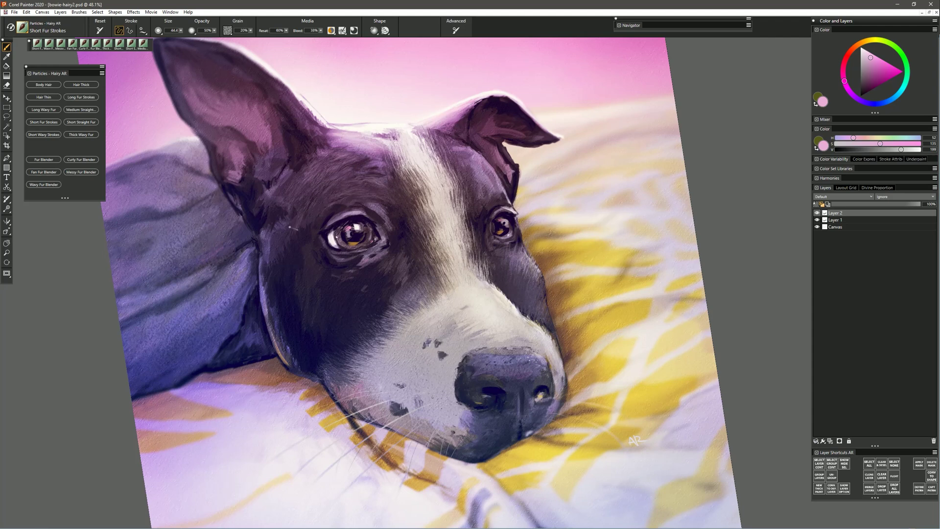
pyautogui.keyDown('alt'); pyautogui.click(266, 295); pyautogui.keyUp('alt')
pyautogui.moveTo(280, 285)
pyautogui.mouseDown()
pyautogui.moveTo(283, 242)
pyautogui.moveTo(293, 235)
pyautogui.mouseUp()
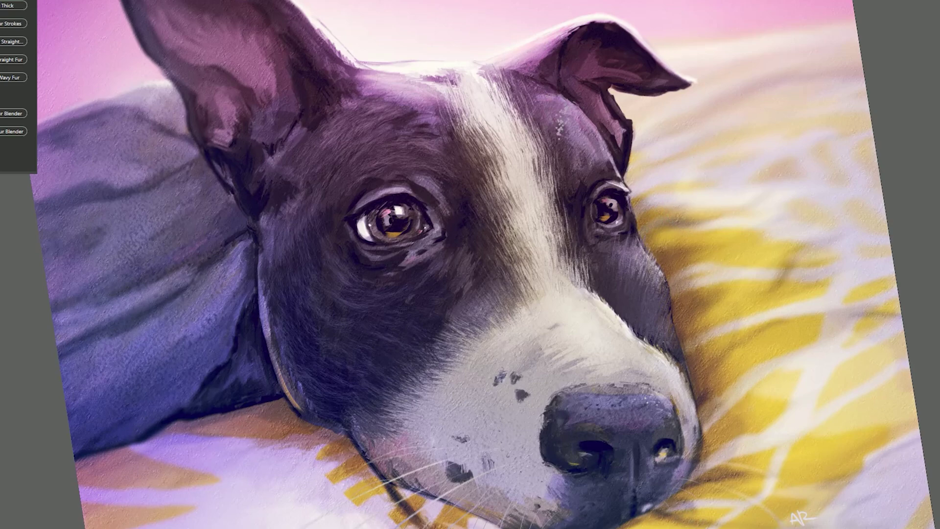
pyautogui.moveTo(568, 185); pyautogui.dragTo(593, 169)
pyautogui.hotkey('ctrl', 'z')
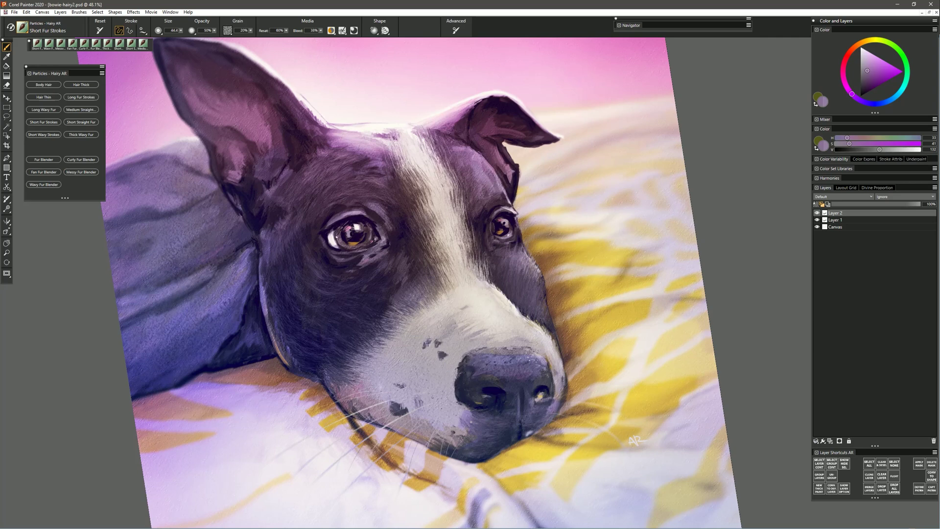
# Sample light colours from the muzzle and forehead stripe and paint short fur down the stripe's near edge.
pyautogui.keyDown('alt'); pyautogui.click(362, 368); pyautogui.keyUp('alt')
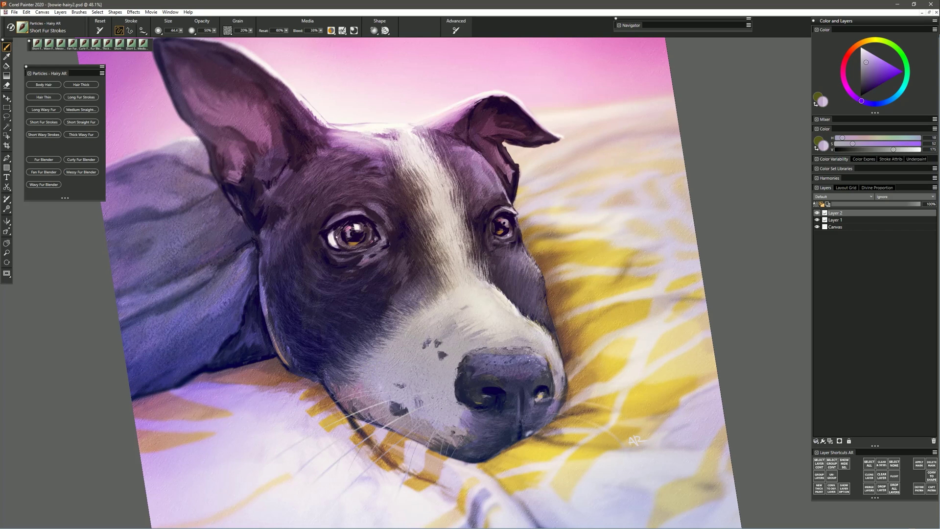
pyautogui.keyDown('alt'); pyautogui.click(427, 154); pyautogui.keyUp('alt')
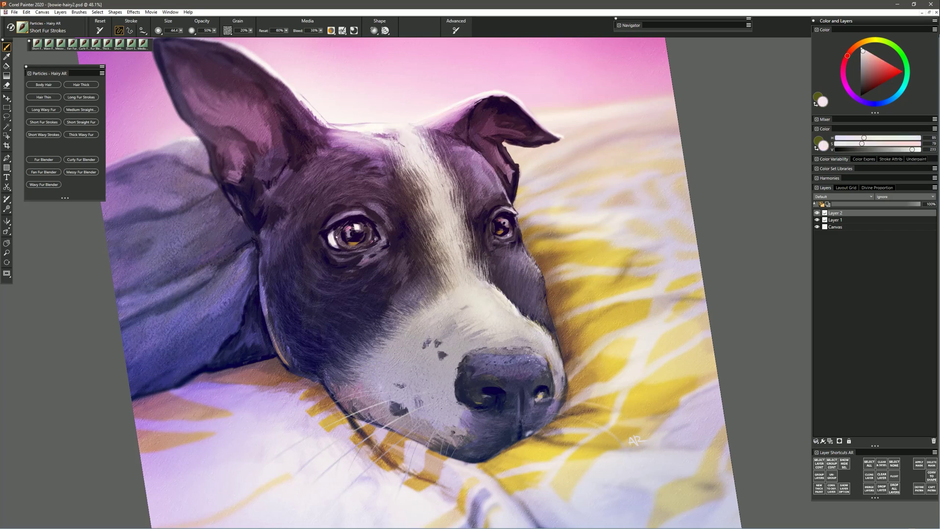
pyautogui.moveTo(400, 143)
pyautogui.mouseDown()
pyautogui.moveTo(379, 135)
pyautogui.moveTo(401, 195)
pyautogui.mouseUp()
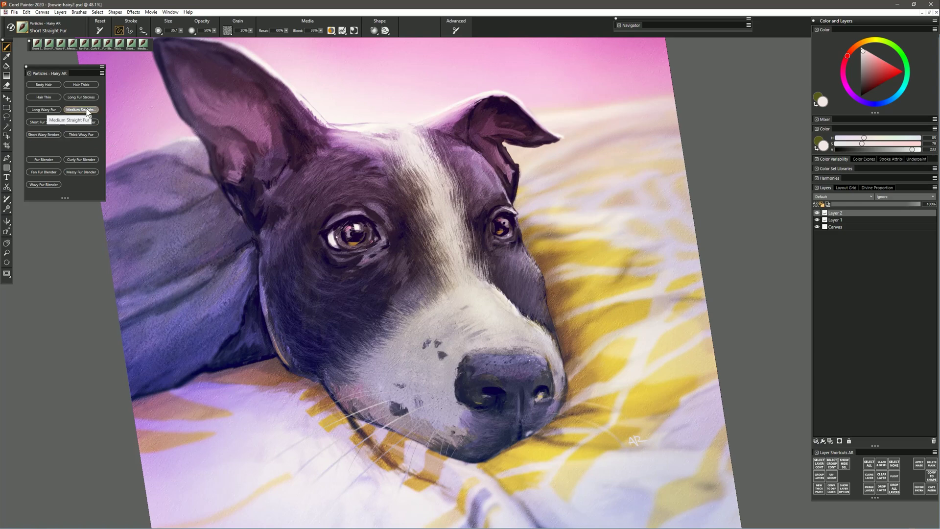
# Paint Medium Straight Fur strokes over the white muzzle, below the nose and along the chin.
pyautogui.click(86, 108)
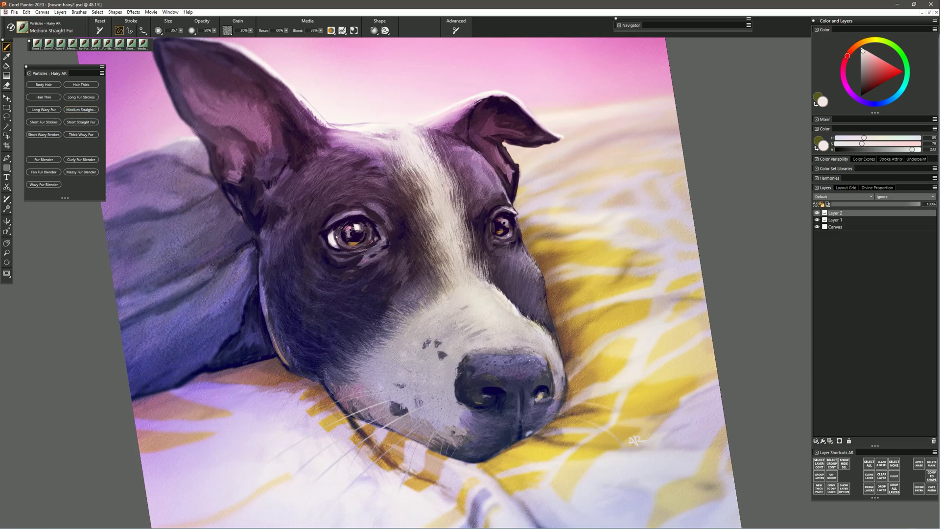
pyautogui.moveTo(417, 346); pyautogui.dragTo(403, 382)
pyautogui.moveTo(395, 345); pyautogui.dragTo(376, 388)
pyautogui.moveTo(472, 419); pyautogui.dragTo(448, 427)
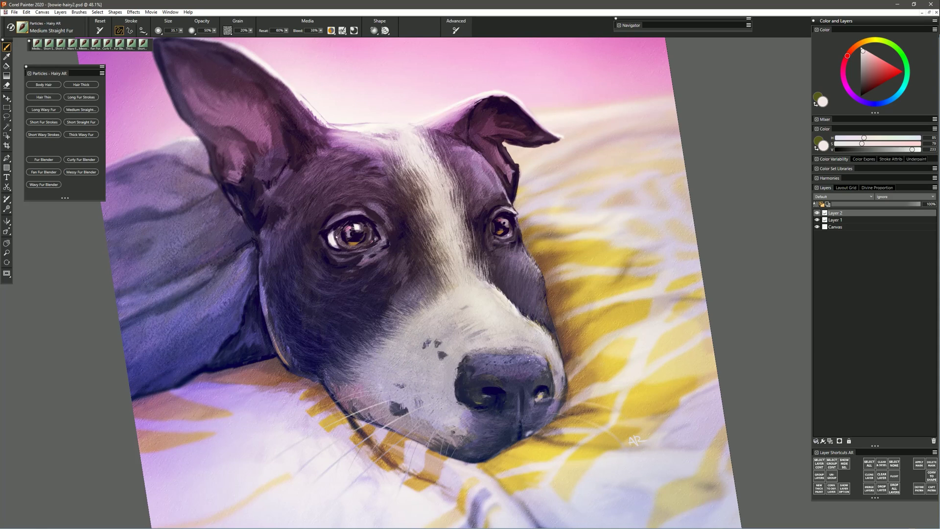
pyautogui.moveTo(486, 448); pyautogui.dragTo(461, 460)
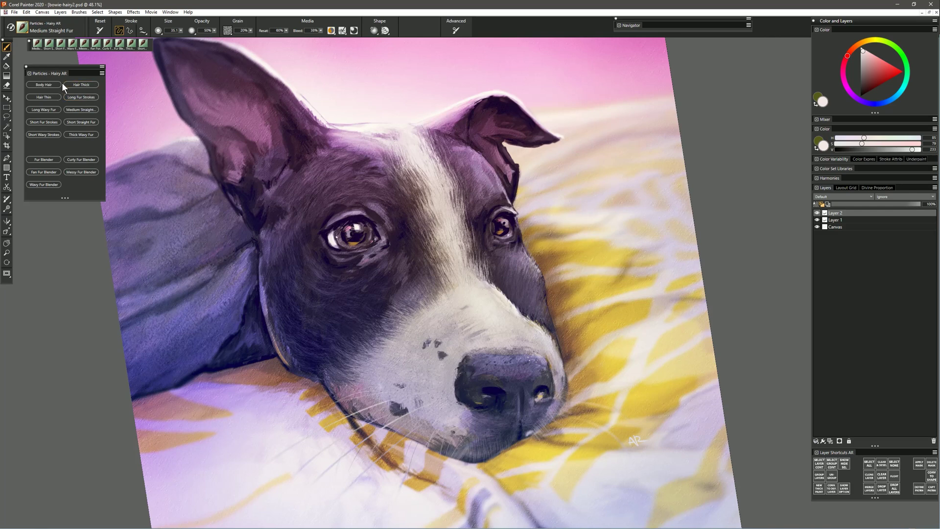
# Paint Body Hair strokes over the forehead above the near eye, then sample a purple fur colour from the near cheek.
pyautogui.click(44, 85)
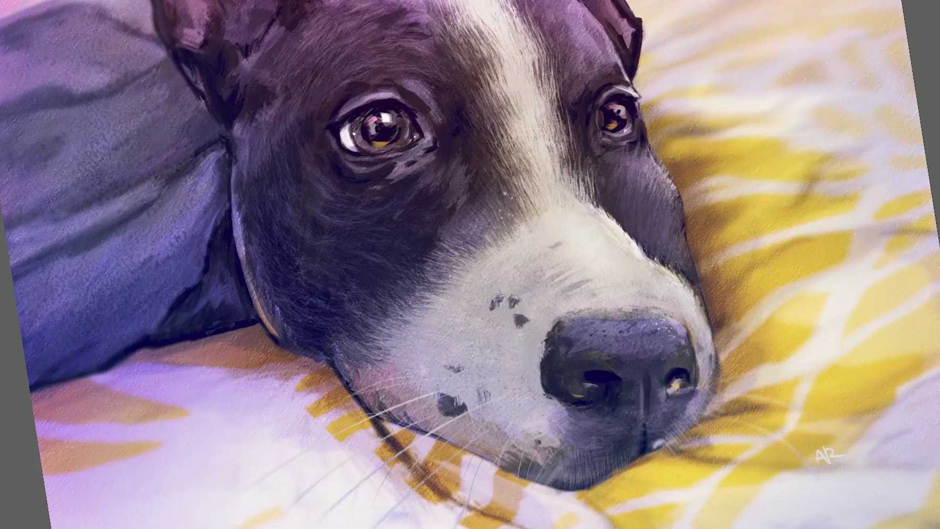
pyautogui.moveTo(570, 227); pyautogui.dragTo(582, 230)
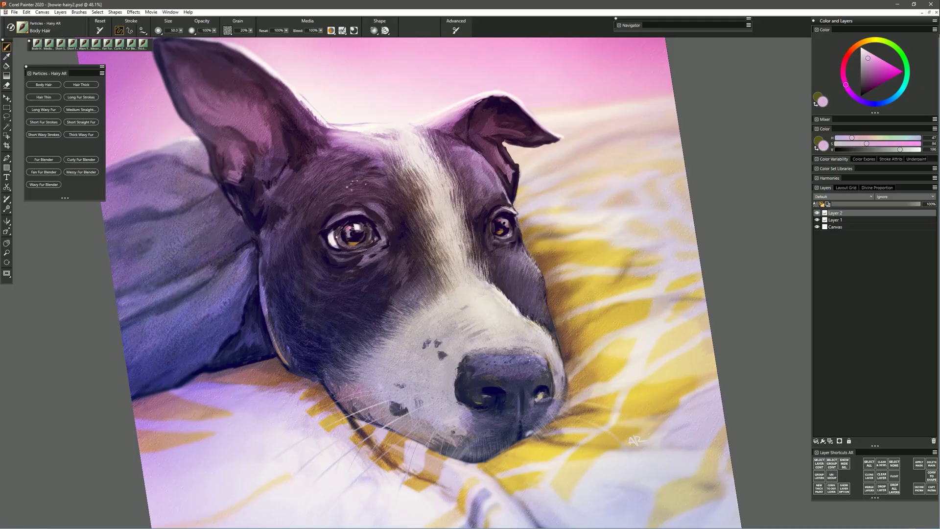
pyautogui.moveTo(345, 187); pyautogui.dragTo(368, 187)
pyautogui.keyDown('alt'); pyautogui.click(275, 299); pyautogui.keyUp('alt')
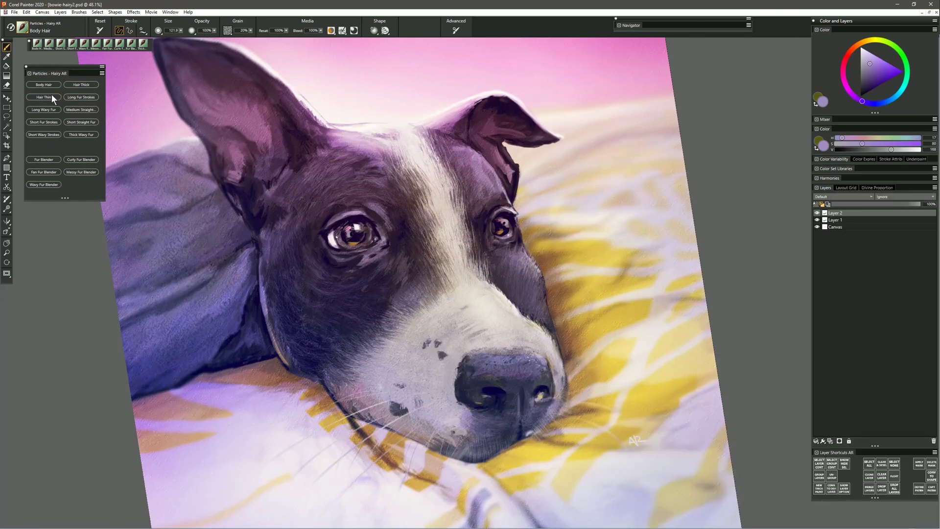
# Draw whiskers out from the muzzle and chin with Hair Thin in a sampled light colour, undoing the first two strokes.
pyautogui.click(53, 98)
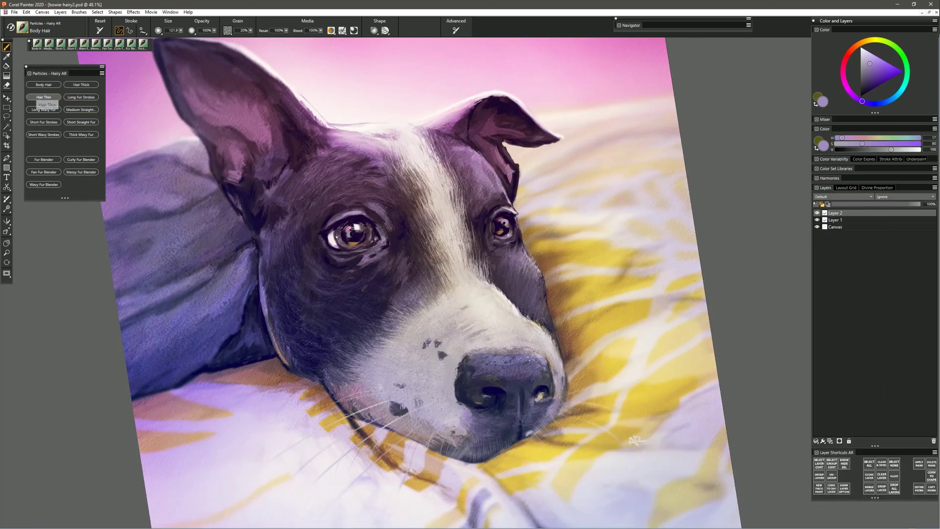
pyautogui.keyDown('alt'); pyautogui.click(424, 387); pyautogui.keyUp('alt')
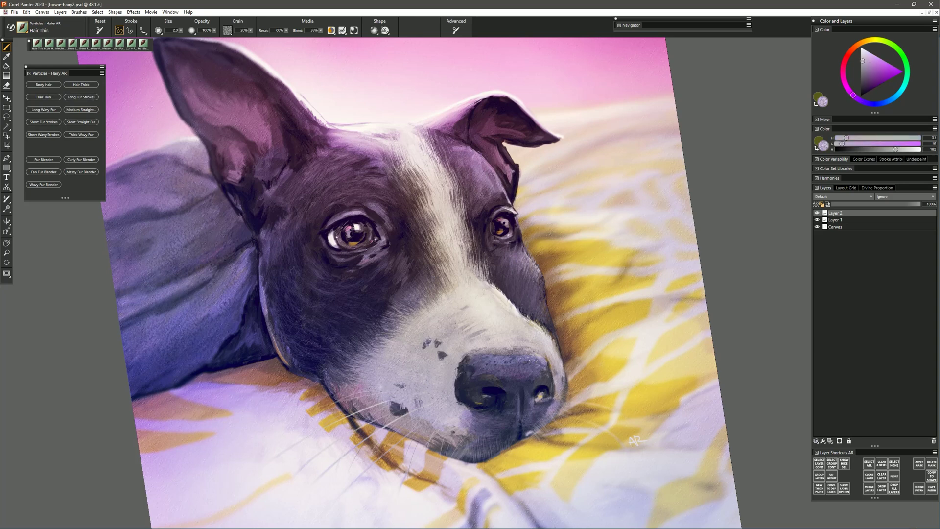
pyautogui.moveTo(360, 389); pyautogui.dragTo(318, 396)
pyautogui.moveTo(376, 410); pyautogui.dragTo(282, 473)
pyautogui.hotkey('ctrl', 'z')
pyautogui.hotkey('ctrl', 'z')
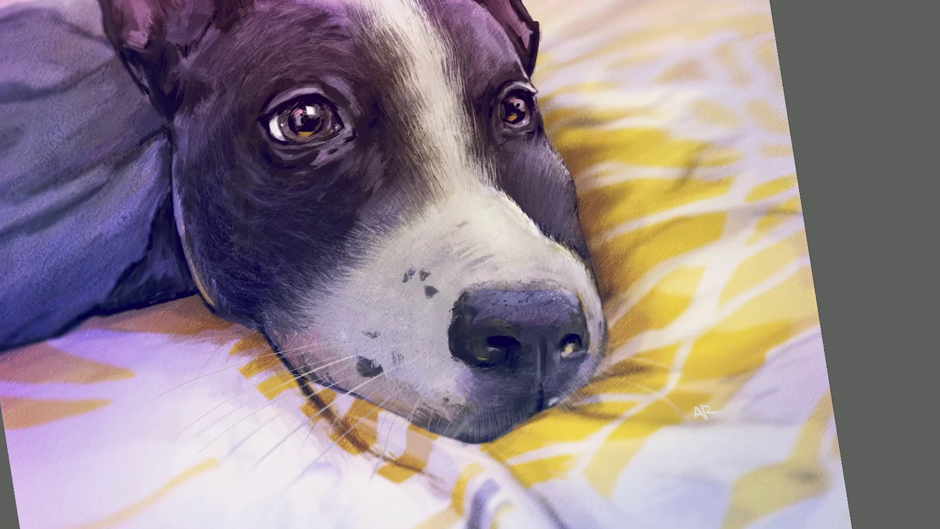
pyautogui.moveTo(293, 322)
pyautogui.mouseDown()
pyautogui.moveTo(219, 325)
pyautogui.moveTo(142, 364)
pyautogui.mouseUp()
pyautogui.moveTo(471, 413); pyautogui.dragTo(458, 468)
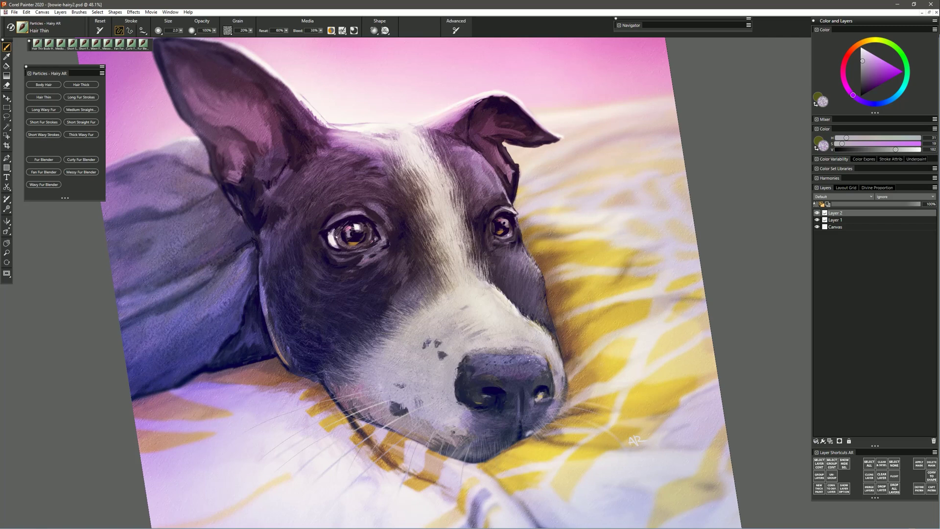
# Draw Hair Thick strokes along the neck and near cheek edge in sampled blue tones, and sample a brow colour above the near eye.
pyautogui.click(82, 84)
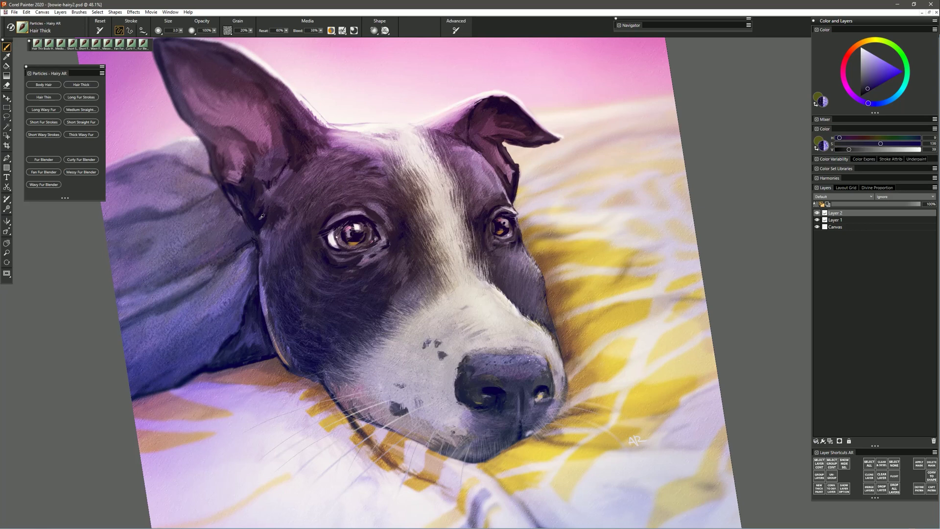
pyautogui.moveTo(247, 250); pyautogui.dragTo(257, 246)
pyautogui.keyDown('alt'); pyautogui.click(248, 259); pyautogui.keyUp('alt')
pyautogui.moveTo(257, 279); pyautogui.dragTo(260, 256)
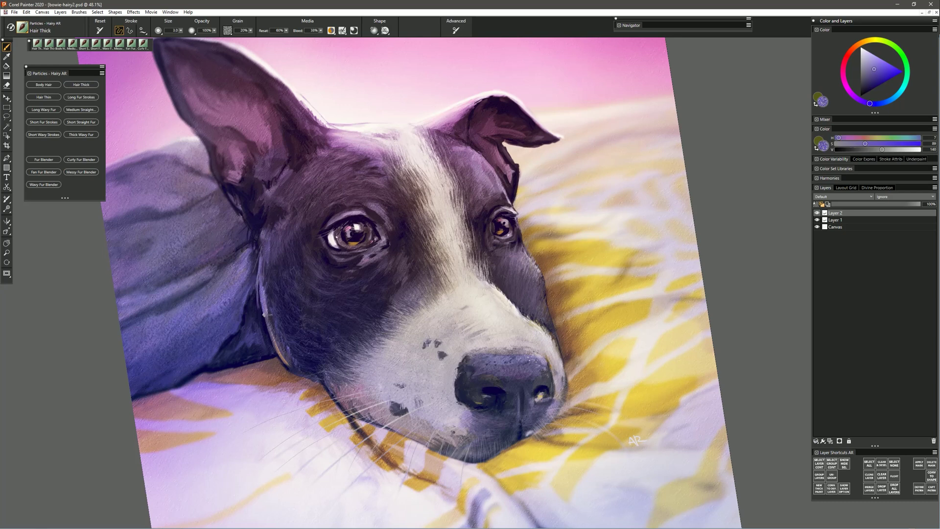
pyautogui.moveTo(271, 299); pyautogui.dragTo(275, 332)
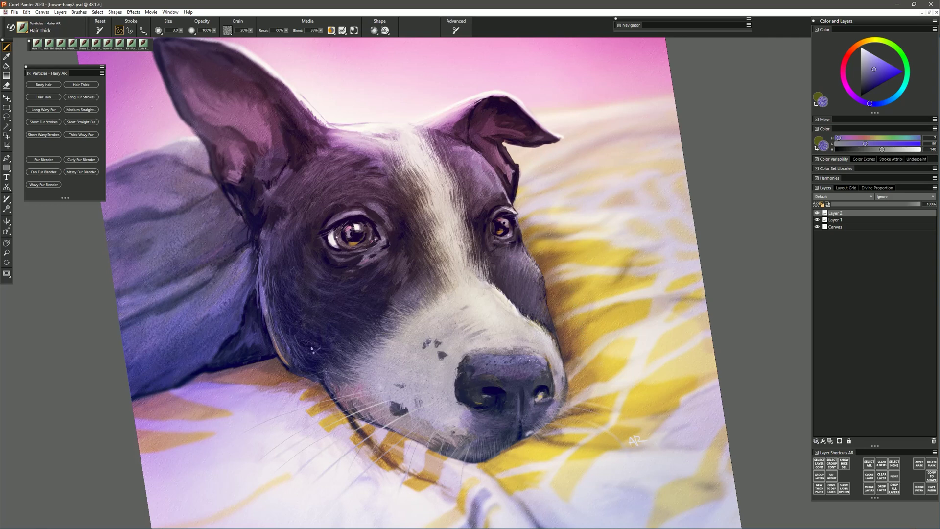
pyautogui.keyDown('alt'); pyautogui.click(356, 209); pyautogui.keyUp('alt')
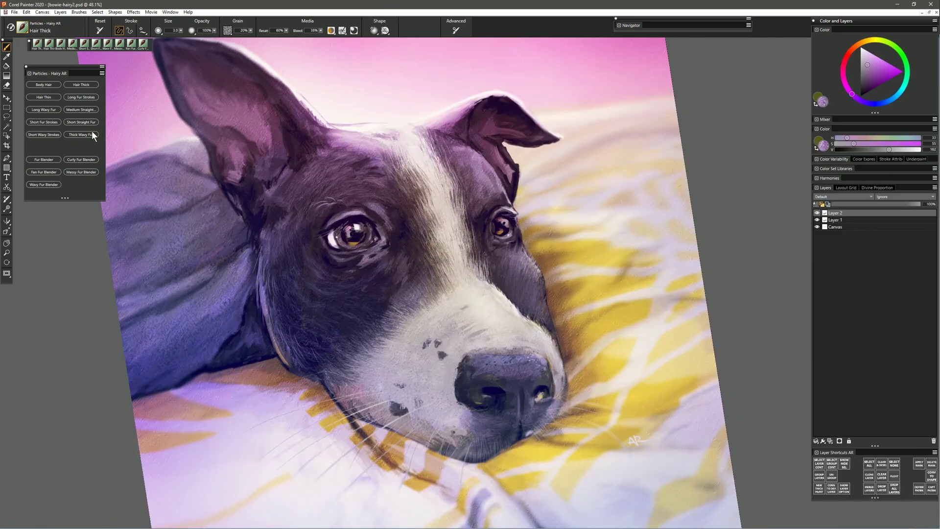
# Switch to the Thick Wavy Fur brush.
pyautogui.click(92, 133)
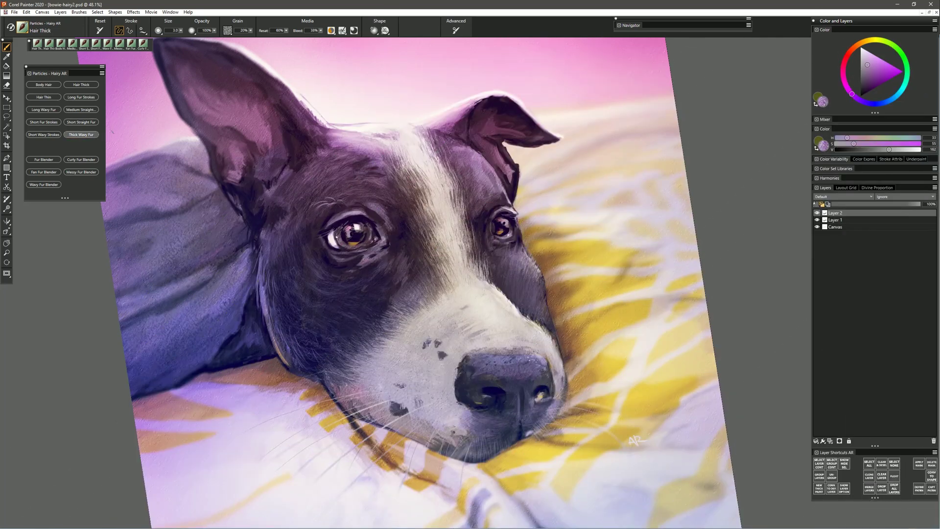
# Try Thick Wavy Fur strokes in sampled colours on the forehead and the body, undoing each one.
pyautogui.keyDown('alt'); pyautogui.click(408, 140); pyautogui.keyUp('alt')
pyautogui.moveTo(387, 114)
pyautogui.mouseDown()
pyautogui.moveTo(386, 129)
pyautogui.moveTo(434, 147)
pyautogui.moveTo(449, 172)
pyautogui.mouseUp()
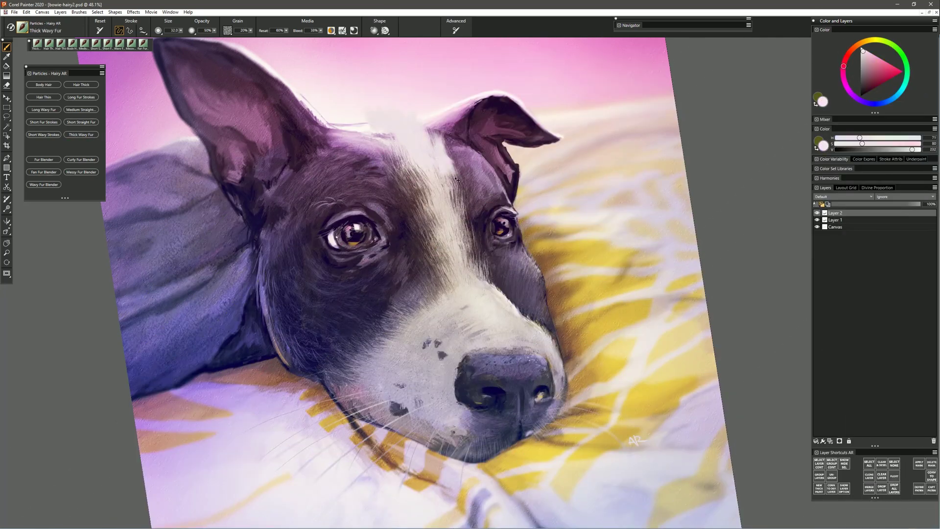
pyautogui.hotkey('ctrl', 'z')
pyautogui.moveTo(351, 169)
pyautogui.mouseDown()
pyautogui.moveTo(406, 177)
pyautogui.moveTo(410, 214)
pyautogui.mouseUp()
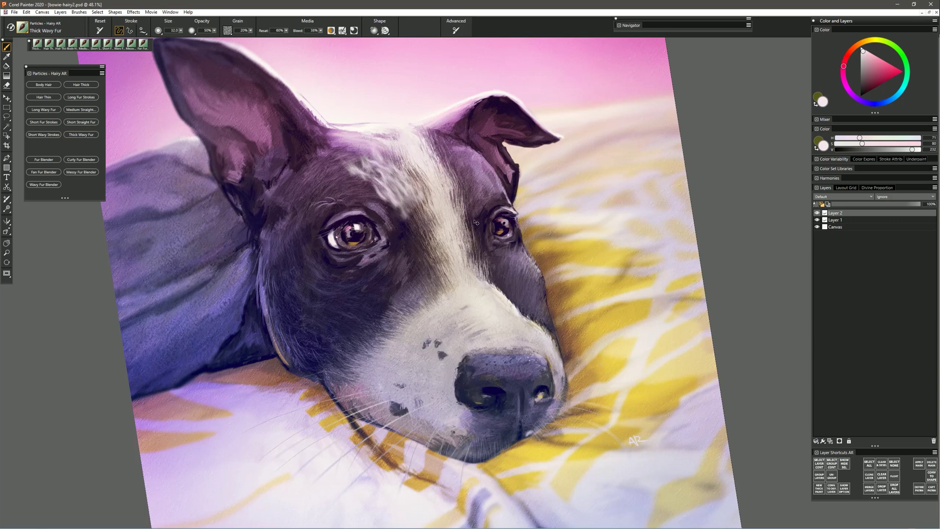
pyautogui.hotkey('ctrl', 'z')
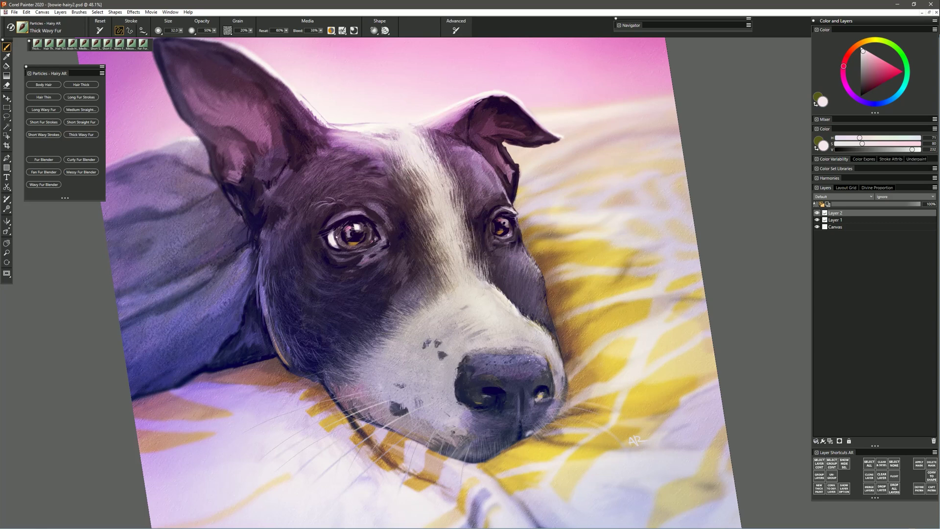
pyautogui.keyDown('alt'); pyautogui.click(220, 300); pyautogui.keyUp('alt')
pyautogui.moveTo(131, 344)
pyautogui.mouseDown()
pyautogui.moveTo(151, 330)
pyautogui.moveTo(191, 331)
pyautogui.mouseUp()
pyautogui.hotkey('ctrl', 'z')
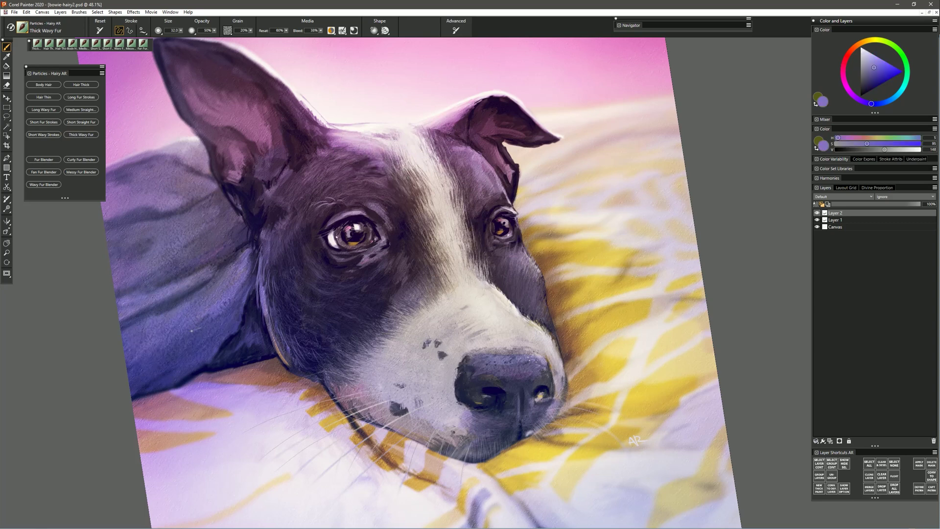
# Sample a dark colour beside the cheek and paint Thick Wavy Fur across the lower and middle body.
pyautogui.keyDown('alt'); pyautogui.click(253, 284); pyautogui.keyUp('alt')
pyautogui.moveTo(134, 352)
pyautogui.mouseDown()
pyautogui.moveTo(166, 323)
pyautogui.moveTo(140, 360)
pyautogui.moveTo(182, 343)
pyautogui.moveTo(197, 306)
pyautogui.mouseUp()
pyautogui.moveTo(197, 346)
pyautogui.mouseDown()
pyautogui.moveTo(220, 290)
pyautogui.moveTo(244, 268)
pyautogui.mouseUp()
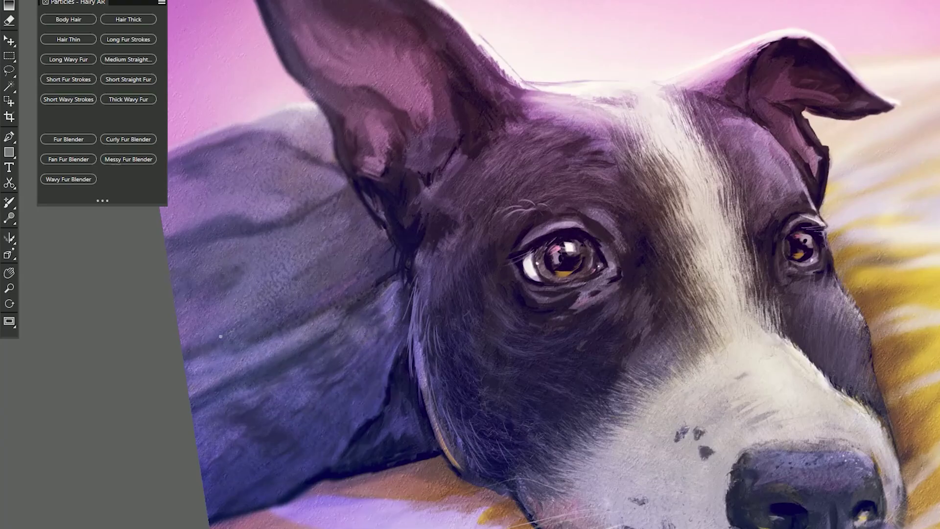
pyautogui.moveTo(191, 387); pyautogui.dragTo(243, 320)
pyautogui.moveTo(223, 374); pyautogui.dragTo(304, 296)
pyautogui.moveTo(279, 350); pyautogui.dragTo(345, 281)
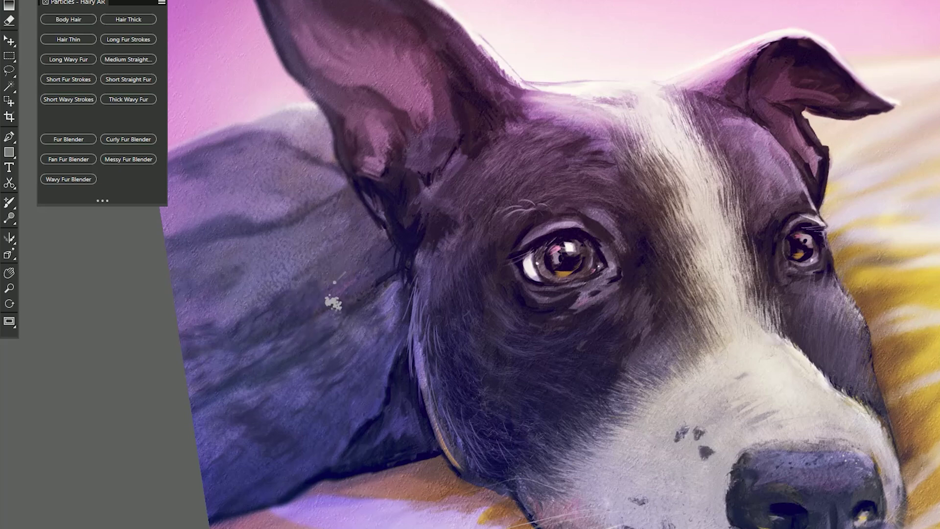
# Cover the upper back and shoulder behind the near ear with Thick Wavy Fur, working along the back's outline.
pyautogui.moveTo(313, 314)
pyautogui.mouseDown()
pyautogui.moveTo(389, 267)
pyautogui.moveTo(292, 239)
pyautogui.moveTo(208, 319)
pyautogui.moveTo(219, 255)
pyautogui.moveTo(181, 200)
pyautogui.moveTo(240, 175)
pyautogui.mouseUp()
pyautogui.moveTo(200, 215); pyautogui.dragTo(311, 158)
pyautogui.moveTo(243, 151); pyautogui.dragTo(323, 102)
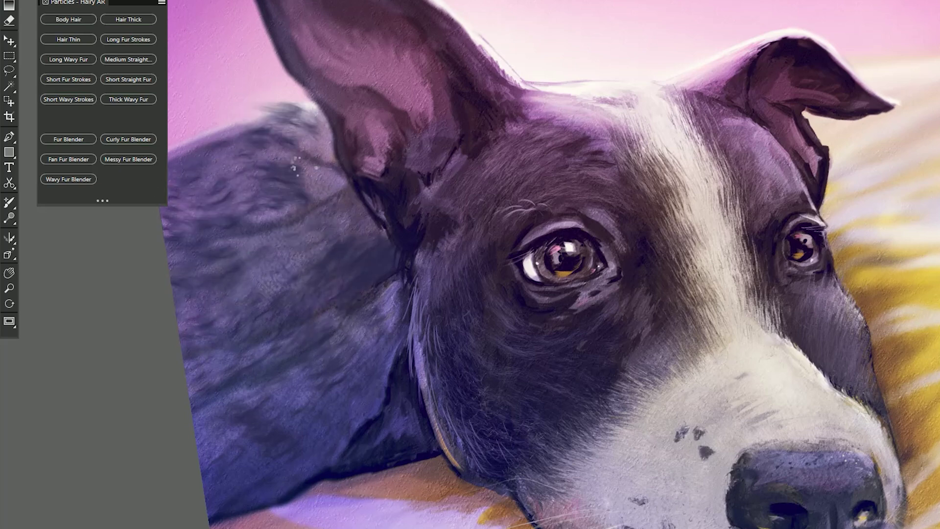
pyautogui.moveTo(289, 201); pyautogui.dragTo(332, 139)
pyautogui.moveTo(259, 166); pyautogui.dragTo(328, 115)
pyautogui.moveTo(299, 200); pyautogui.dragTo(338, 147)
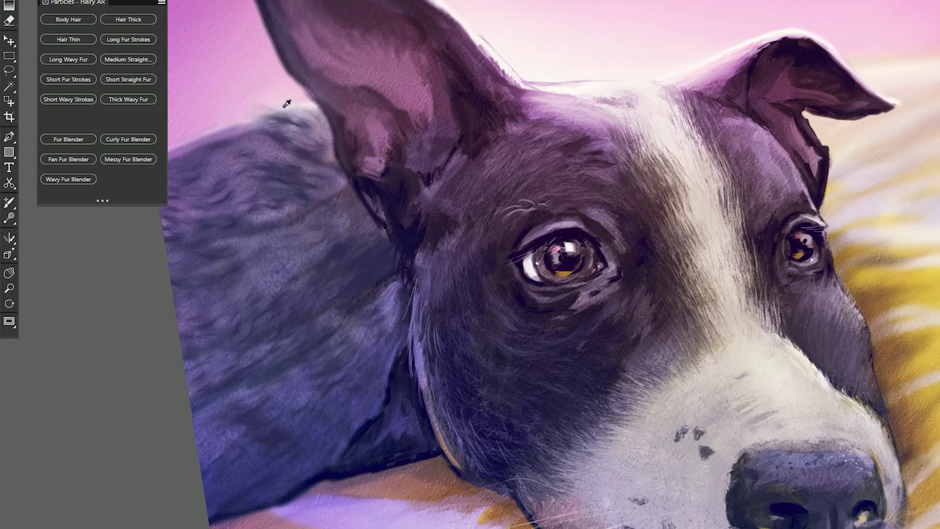
pyautogui.moveTo(240, 127)
pyautogui.mouseDown()
pyautogui.moveTo(286, 108)
pyautogui.moveTo(174, 133)
pyautogui.mouseUp()
pyautogui.moveTo(269, 236); pyautogui.dragTo(379, 234)
pyautogui.moveTo(319, 140)
pyautogui.mouseDown()
pyautogui.moveTo(268, 146)
pyautogui.moveTo(308, 128)
pyautogui.mouseUp()
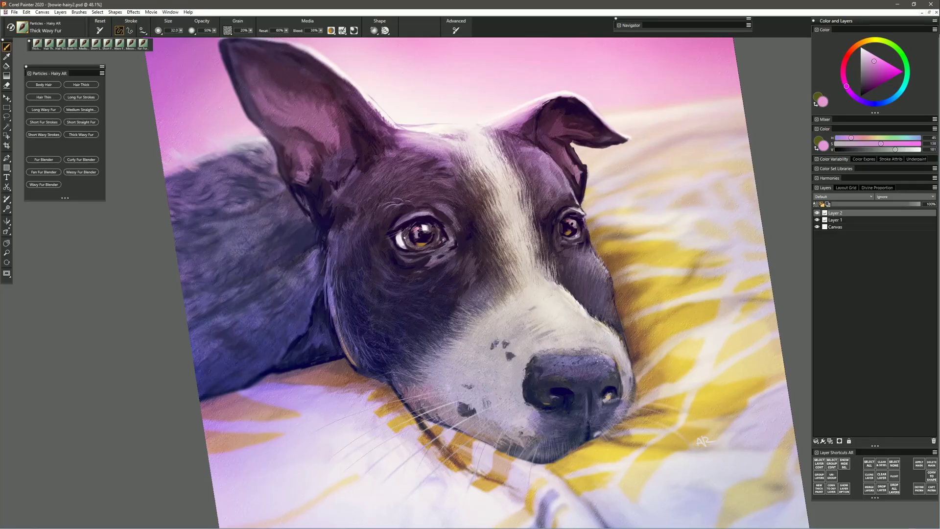
# Layer pink Thick Wavy Fur strokes across the upper back and the middle of the body.
pyautogui.moveTo(167, 177); pyautogui.dragTo(262, 151)
pyautogui.moveTo(172, 185)
pyautogui.mouseDown()
pyautogui.moveTo(230, 154)
pyautogui.moveTo(163, 199)
pyautogui.moveTo(247, 195)
pyautogui.mouseUp()
pyautogui.moveTo(190, 178); pyautogui.dragTo(257, 172)
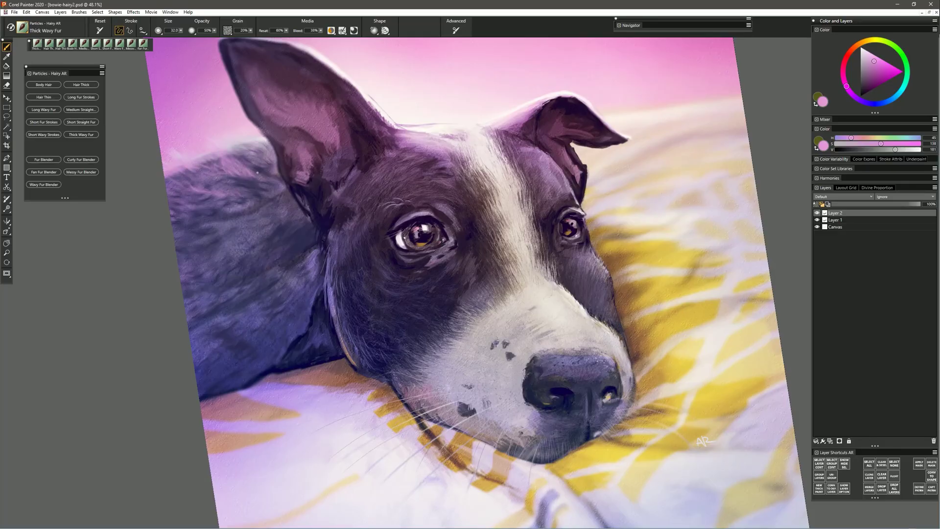
pyautogui.moveTo(185, 204); pyautogui.dragTo(245, 204)
pyautogui.moveTo(186, 235); pyautogui.dragTo(262, 214)
pyautogui.moveTo(173, 251); pyautogui.dragTo(244, 234)
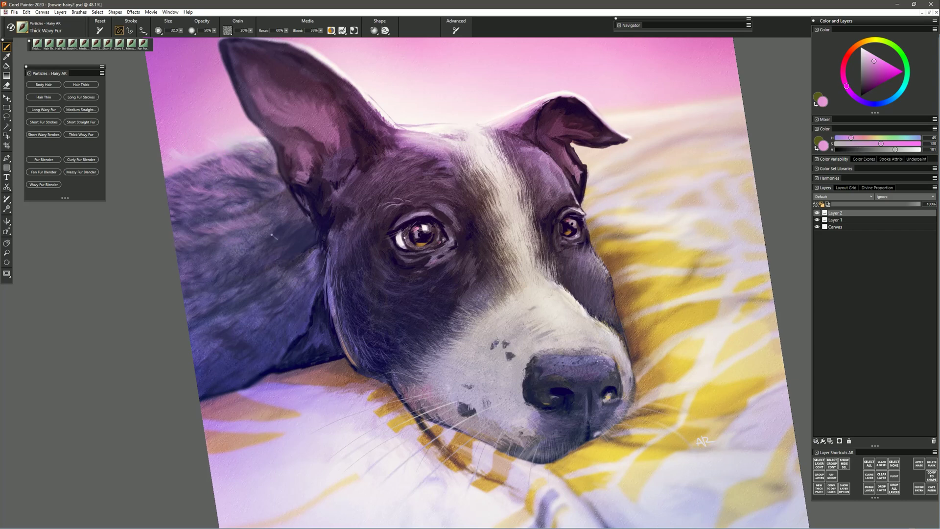
# Sample colours from the blanket and the dark lower body, and extend the Thick Wavy Fur along the body's lower edge.
pyautogui.keyDown('alt'); pyautogui.click(289, 373); pyautogui.keyUp('alt')
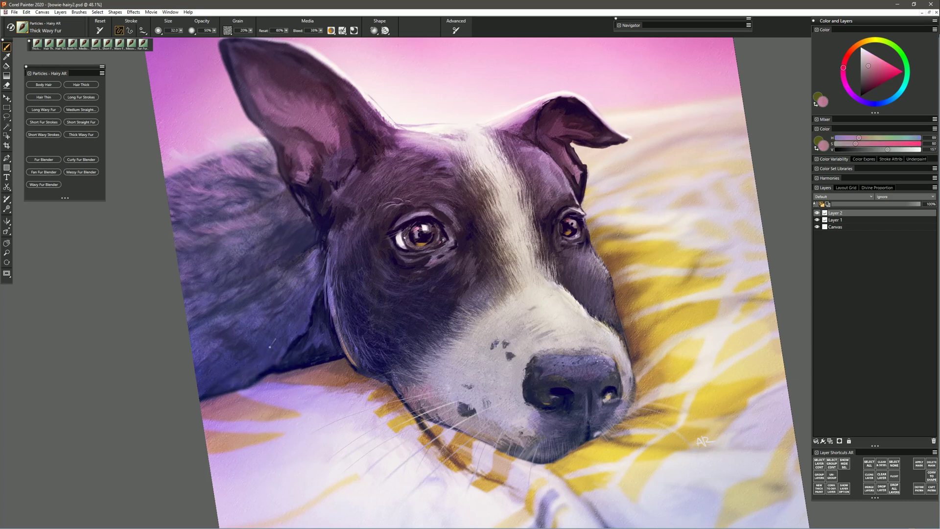
pyautogui.keyDown('alt'); pyautogui.click(254, 359); pyautogui.keyUp('alt')
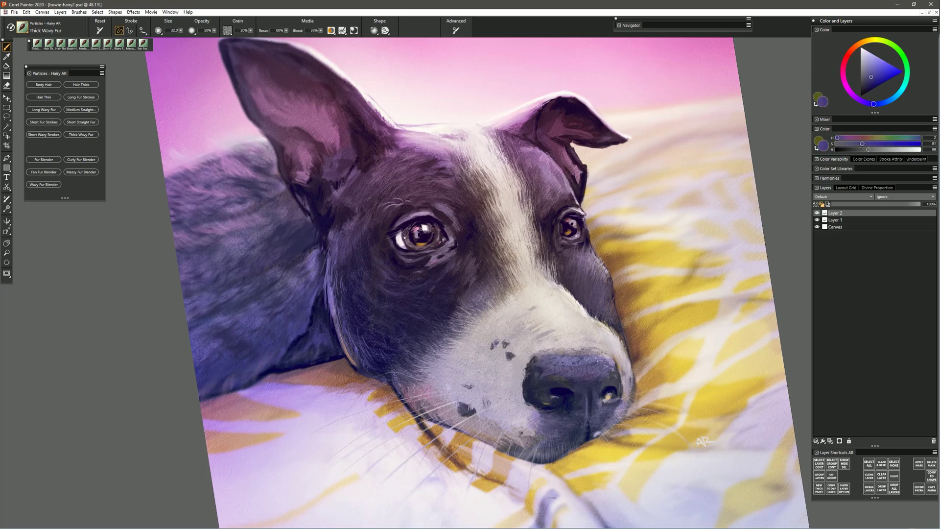
pyautogui.moveTo(548, 425); pyautogui.dragTo(482, 418)
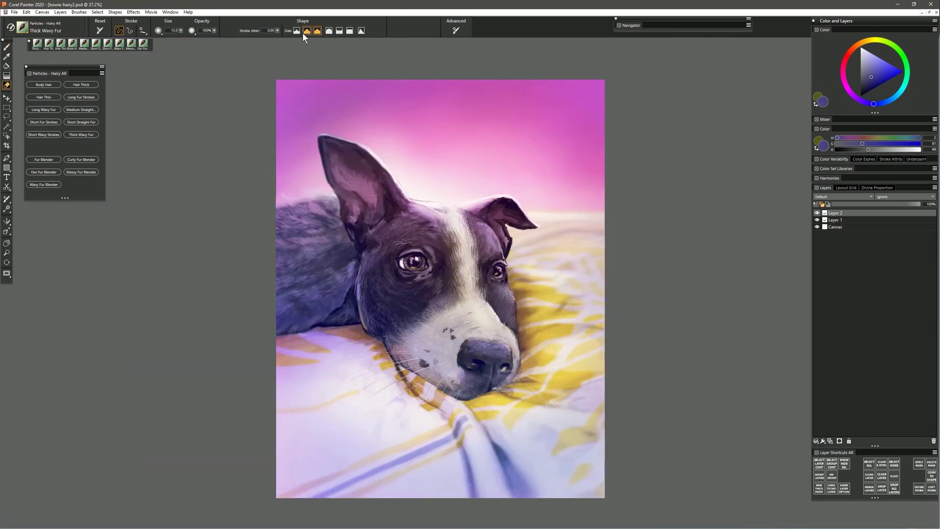
# Try the first, pointed dab profile on Thick Wavy Fur at a size of about 158, and reset the brush.
pyautogui.click(297, 30)
pyautogui.moveTo(401, 295); pyautogui.dragTo(411, 307)
pyautogui.moveTo(413, 297); pyautogui.dragTo(410, 297)
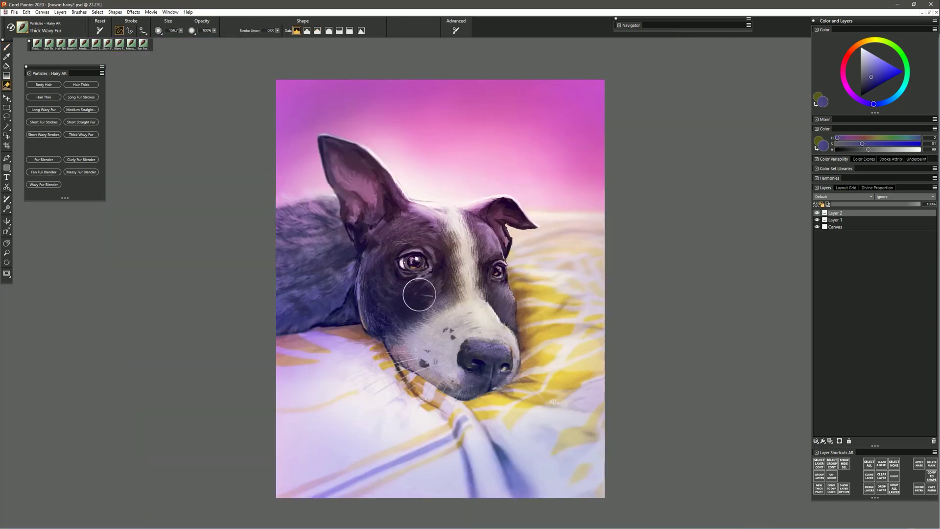
pyautogui.click(100, 31)
# Set Thick Wavy Fur to the third dab profile and enlarge the brush to a size of about 521.
pyautogui.click(317, 30)
pyautogui.click(180, 30)
pyautogui.moveTo(195, 38); pyautogui.dragTo(213, 38)
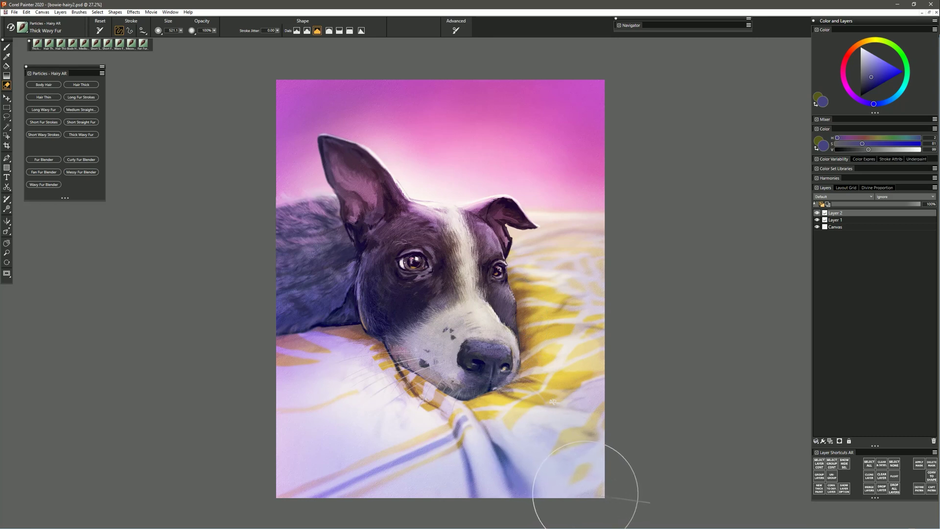
# Sample colours from the dog's face and paint Long Fur Strokes from below the near eye across the cheek.
pyautogui.press('m')
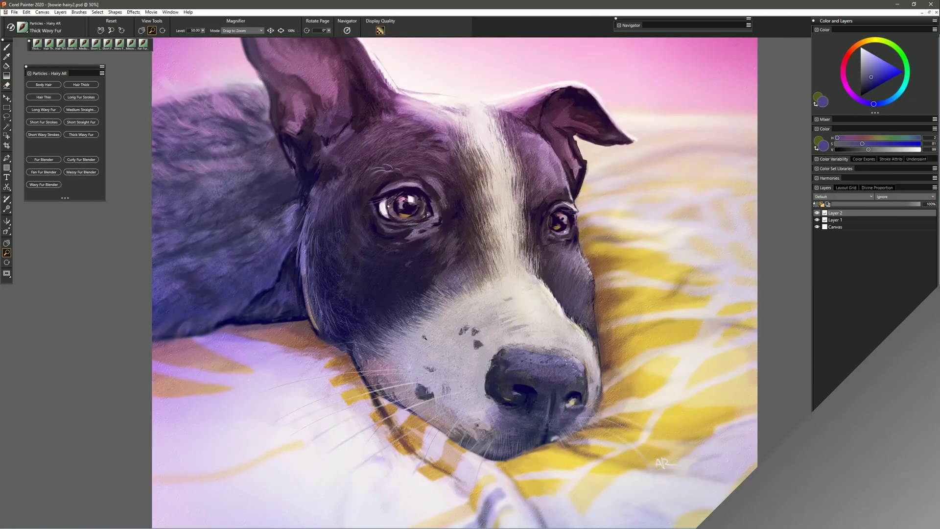
pyautogui.moveTo(423, 339); pyautogui.dragTo(411, 349)
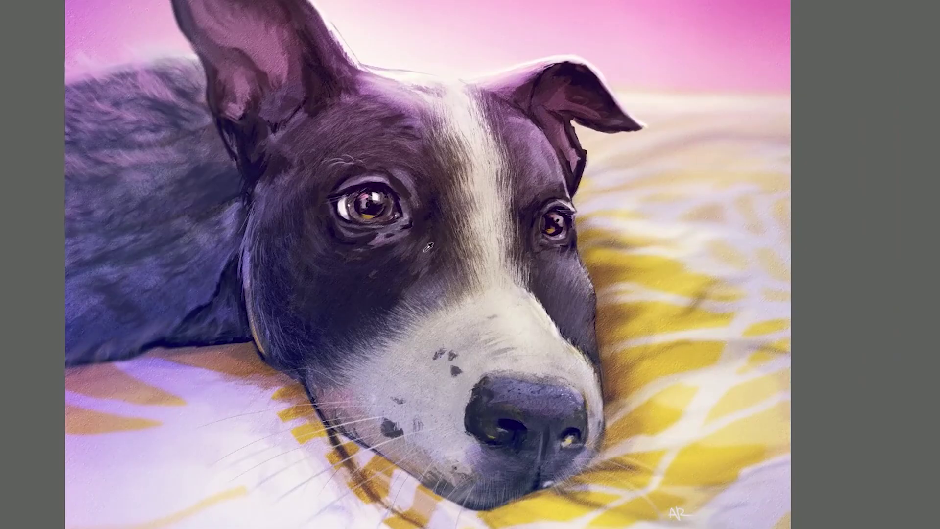
pyautogui.keyDown('alt'); pyautogui.click(425, 252); pyautogui.keyUp('alt')
pyautogui.moveTo(412, 256)
pyautogui.mouseDown()
pyautogui.moveTo(323, 267)
pyautogui.moveTo(313, 282)
pyautogui.mouseUp()
pyautogui.keyDown('alt'); pyautogui.click(309, 266); pyautogui.keyUp('alt')
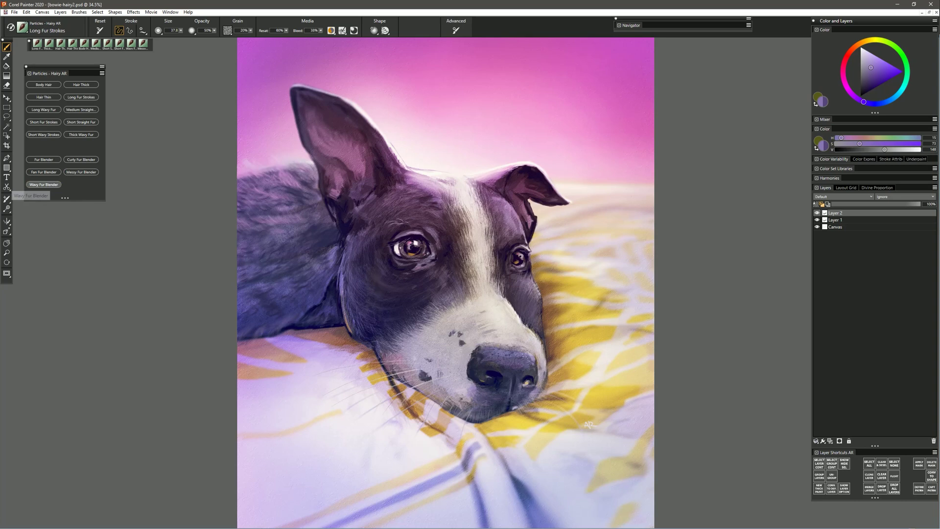
# Use the Wavy Fur Blender to break up the near cheek's hard outline and soften the dark spots on the muzzle.
pyautogui.click(36, 185)
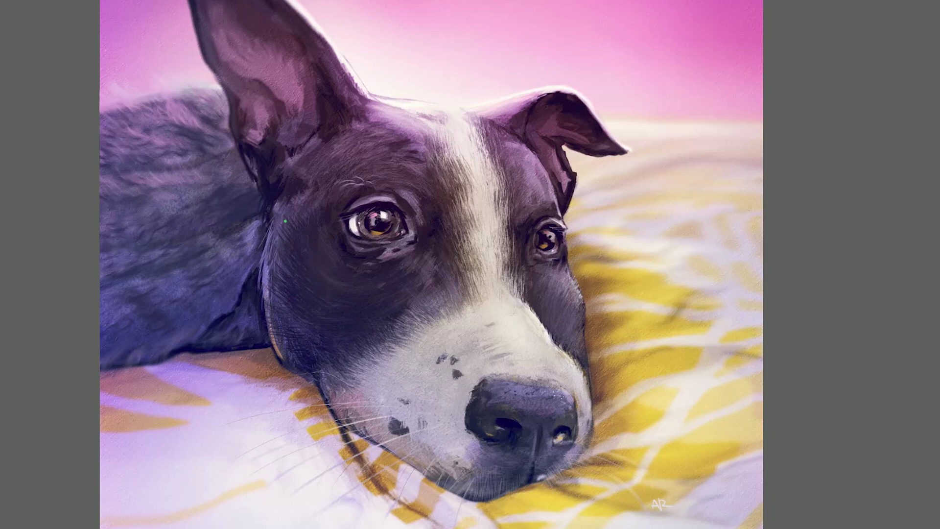
pyautogui.moveTo(280, 225)
pyautogui.mouseDown()
pyautogui.moveTo(263, 289)
pyautogui.moveTo(274, 260)
pyautogui.moveTo(270, 322)
pyautogui.moveTo(262, 322)
pyautogui.moveTo(283, 345)
pyautogui.mouseUp()
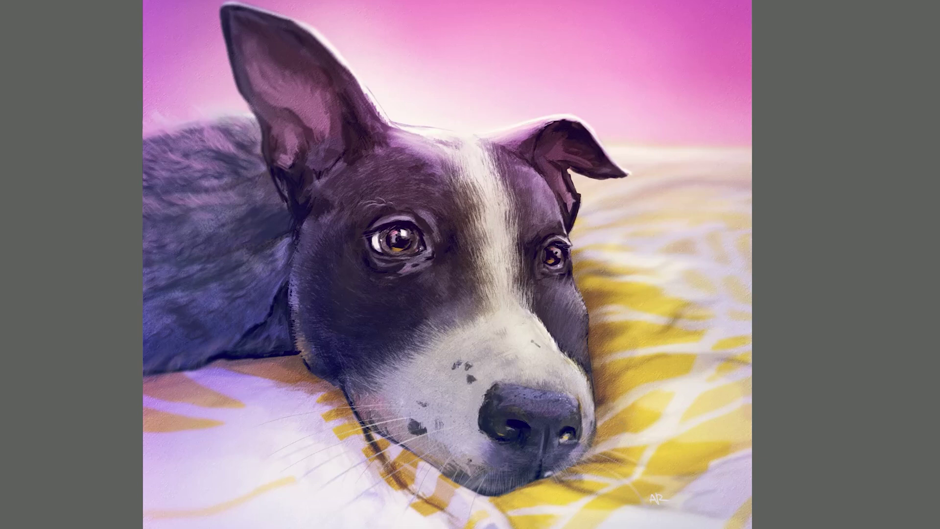
pyautogui.moveTo(455, 366); pyautogui.dragTo(471, 368)
pyautogui.moveTo(468, 376); pyautogui.dragTo(475, 380)
pyautogui.moveTo(410, 421); pyautogui.dragTo(426, 430)
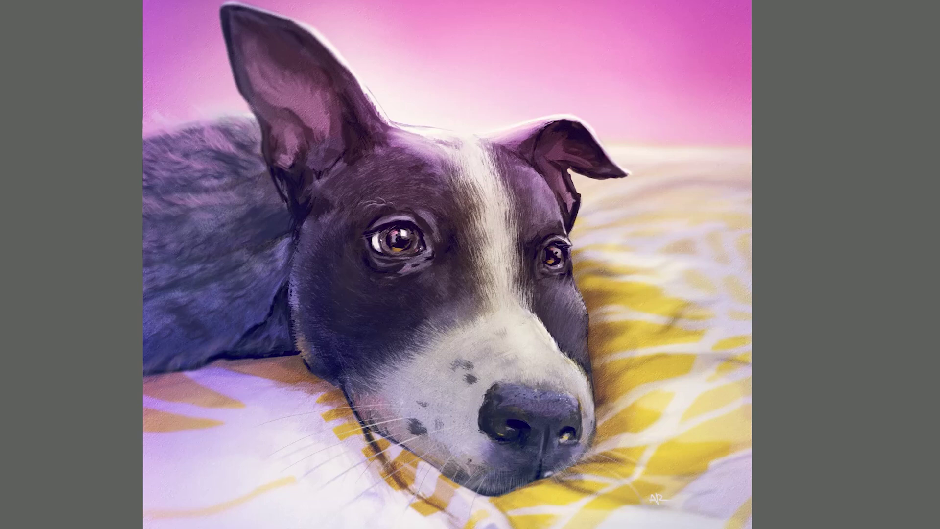
# Blend the hard edges of both ears into the background as fine fur, and work over the near ear's base.
pyautogui.scroll(2, 719, 520)
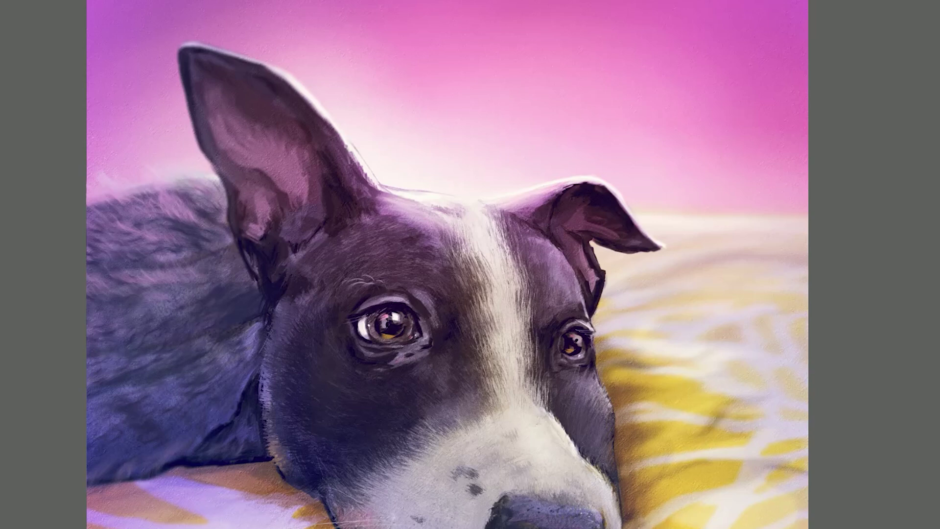
pyautogui.moveTo(342, 147)
pyautogui.mouseDown()
pyautogui.moveTo(348, 131)
pyautogui.moveTo(356, 166)
pyautogui.moveTo(379, 193)
pyautogui.moveTo(356, 168)
pyautogui.mouseUp()
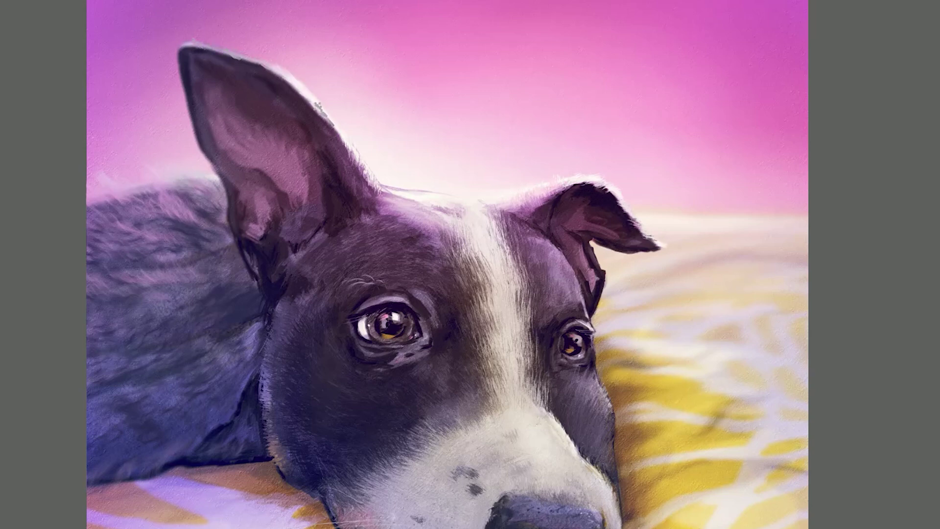
pyautogui.moveTo(248, 252)
pyautogui.mouseDown()
pyautogui.moveTo(263, 315)
pyautogui.moveTo(295, 290)
pyautogui.mouseUp()
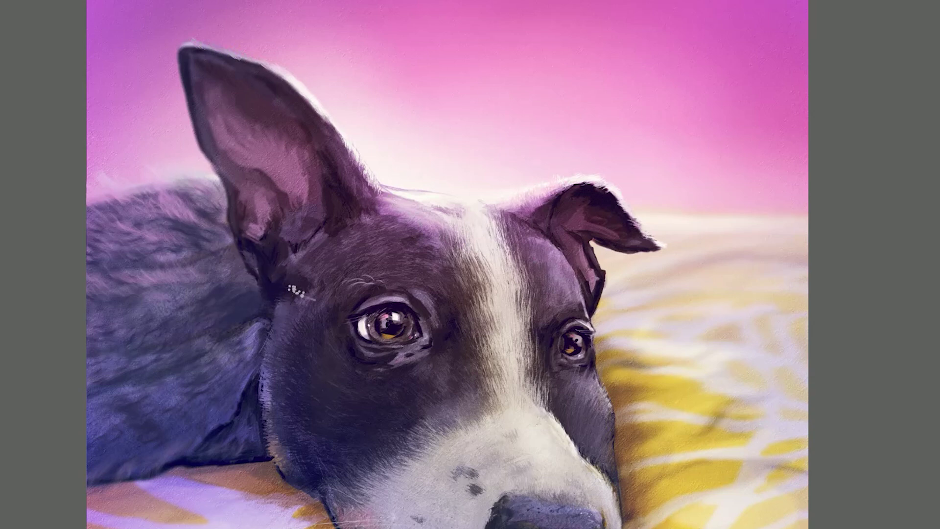